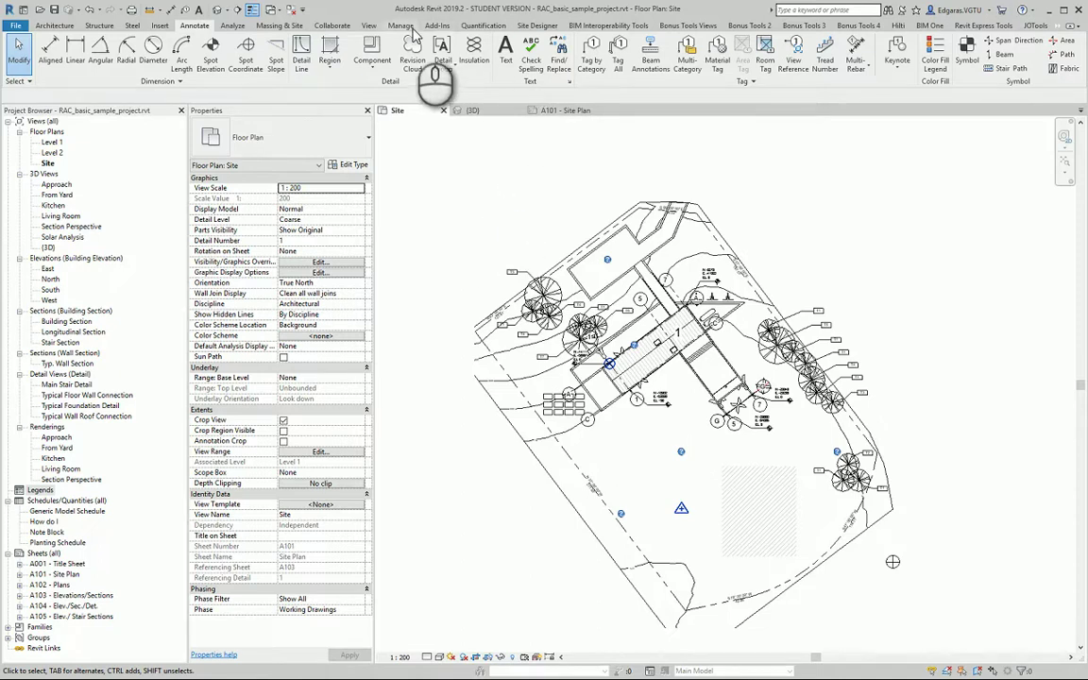
- Start a new legend view from View > Legends and enter SP_Legend_01 as its name
{"action": "left_click", "coordinate": [368, 25]}
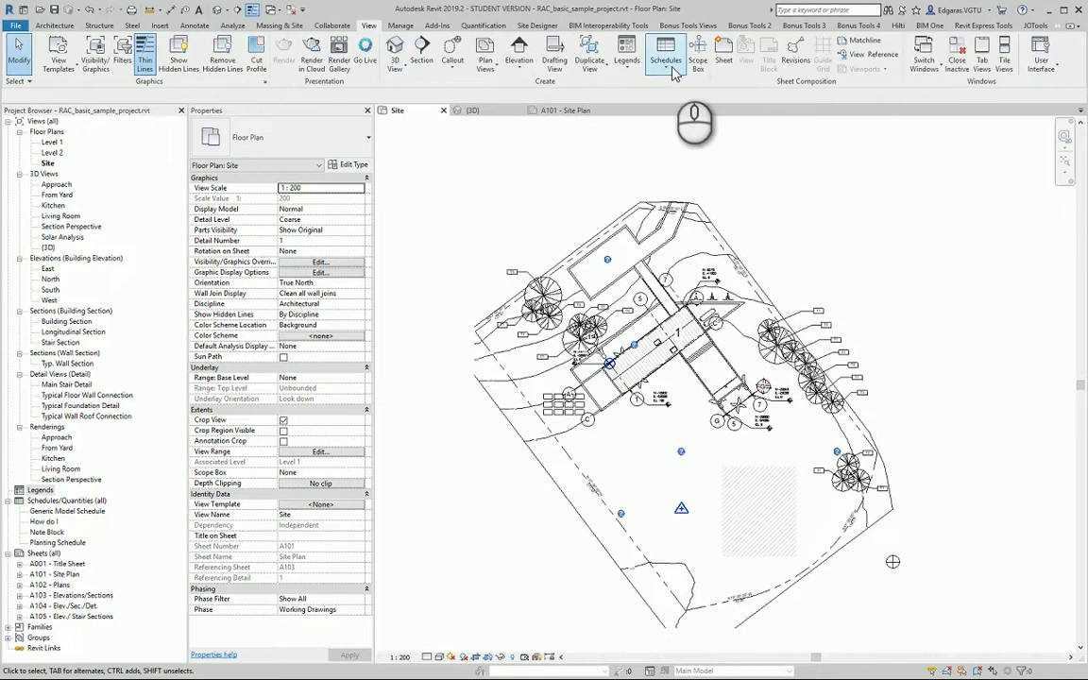
{"action": "left_click", "coordinate": [626, 54]}
{"action": "left_click", "coordinate": [650, 89]}
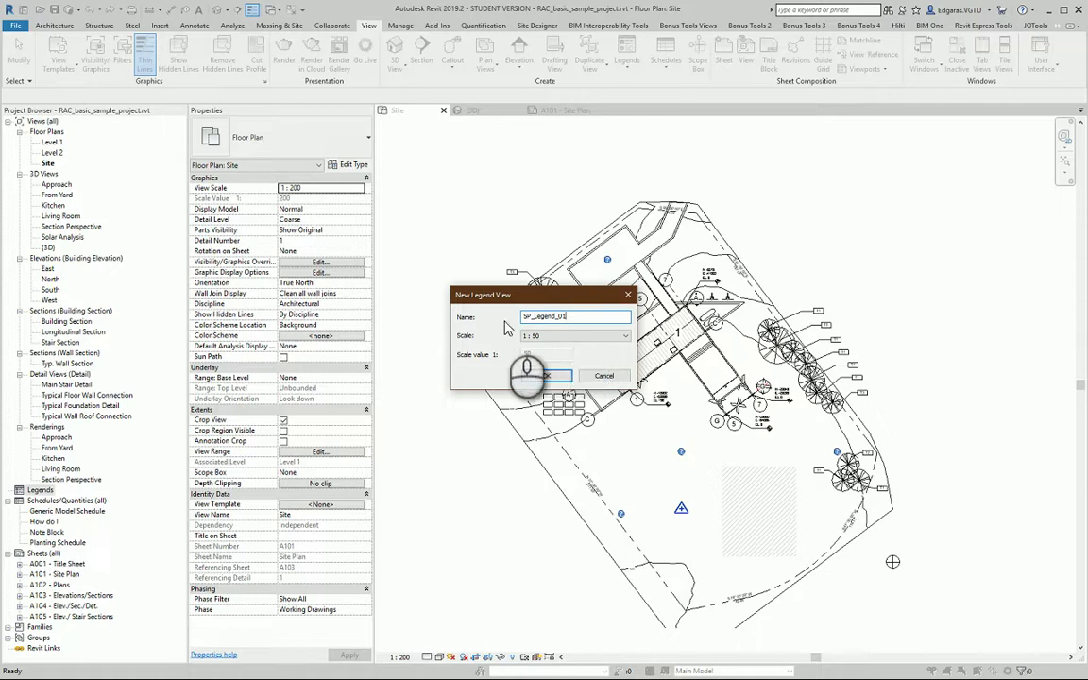
{"action": "left_click_drag", "start_coordinate": [532, 318], "coordinate": [501, 324]}
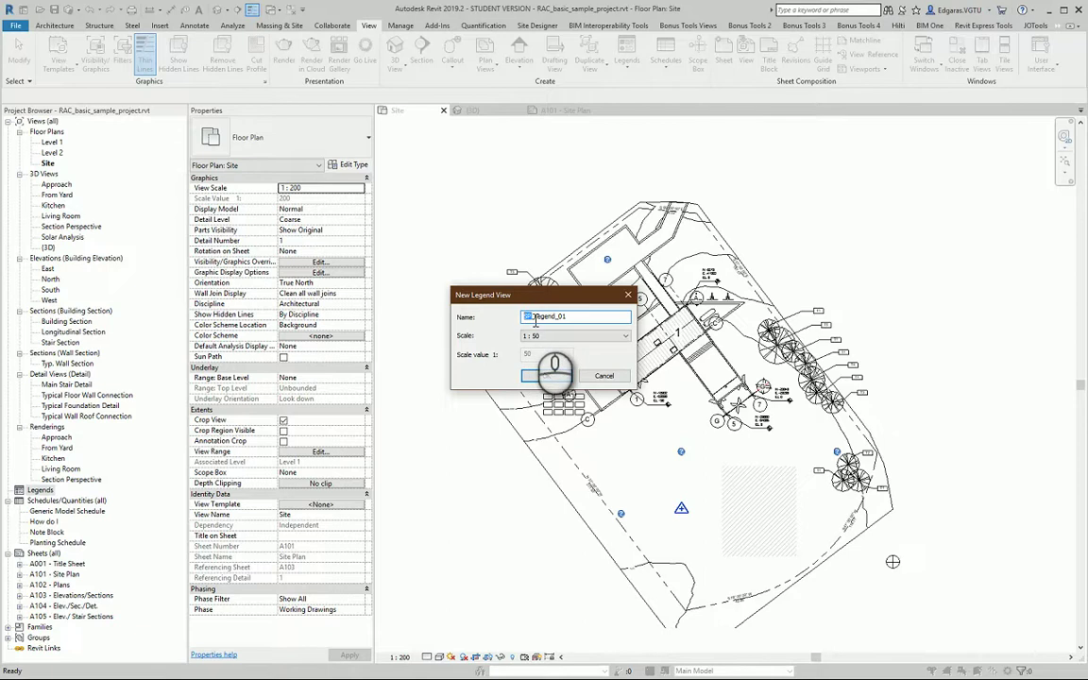
{"action": "type", "text": "SP"}
{"action": "left_click_drag", "start_coordinate": [530, 318], "coordinate": [560, 319]}
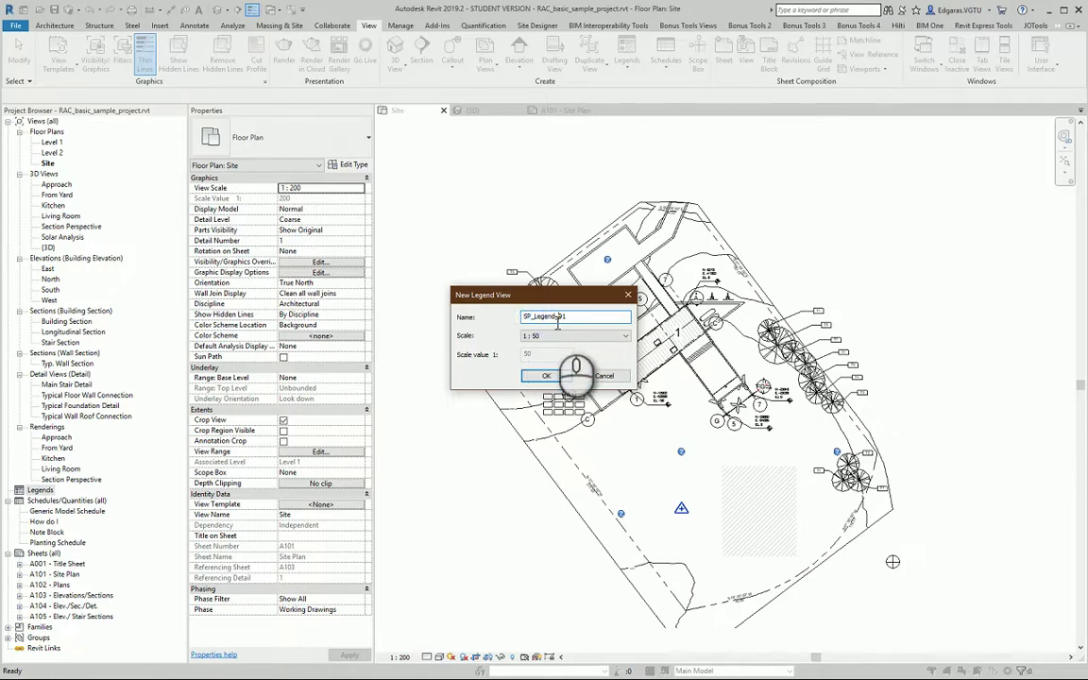
{"action": "left_click_drag", "start_coordinate": [535, 318], "coordinate": [584, 318]}
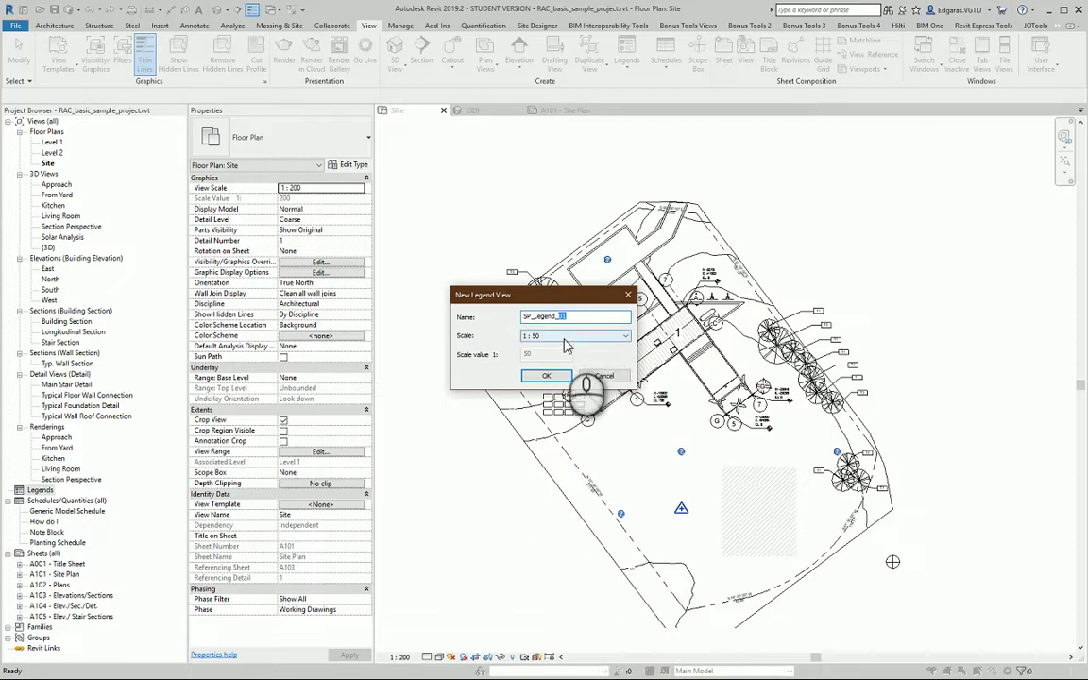
- Set the new legend's scale to 1 : 25 and create the view
{"action": "left_click", "coordinate": [564, 337]}
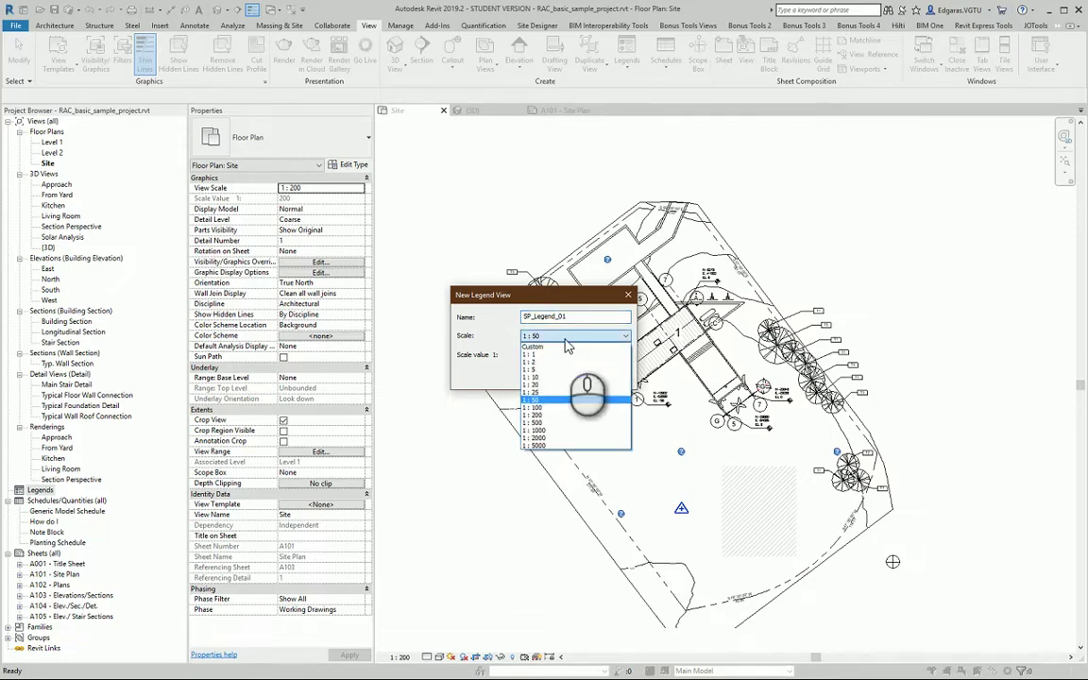
{"action": "left_click", "coordinate": [477, 337]}
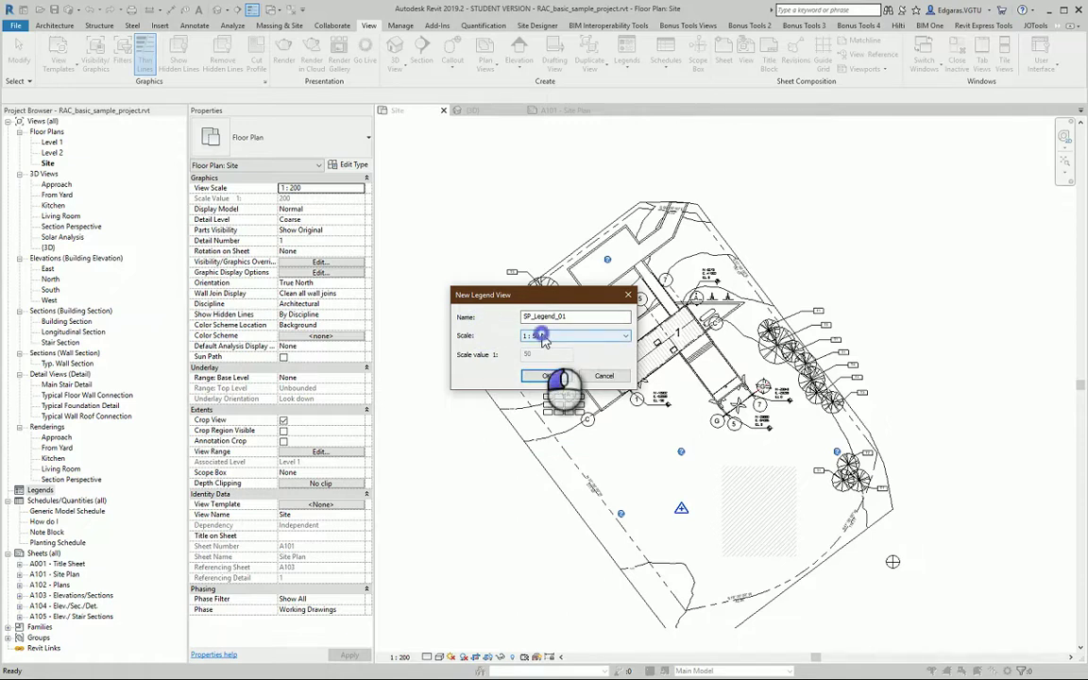
{"action": "left_click", "coordinate": [541, 337]}
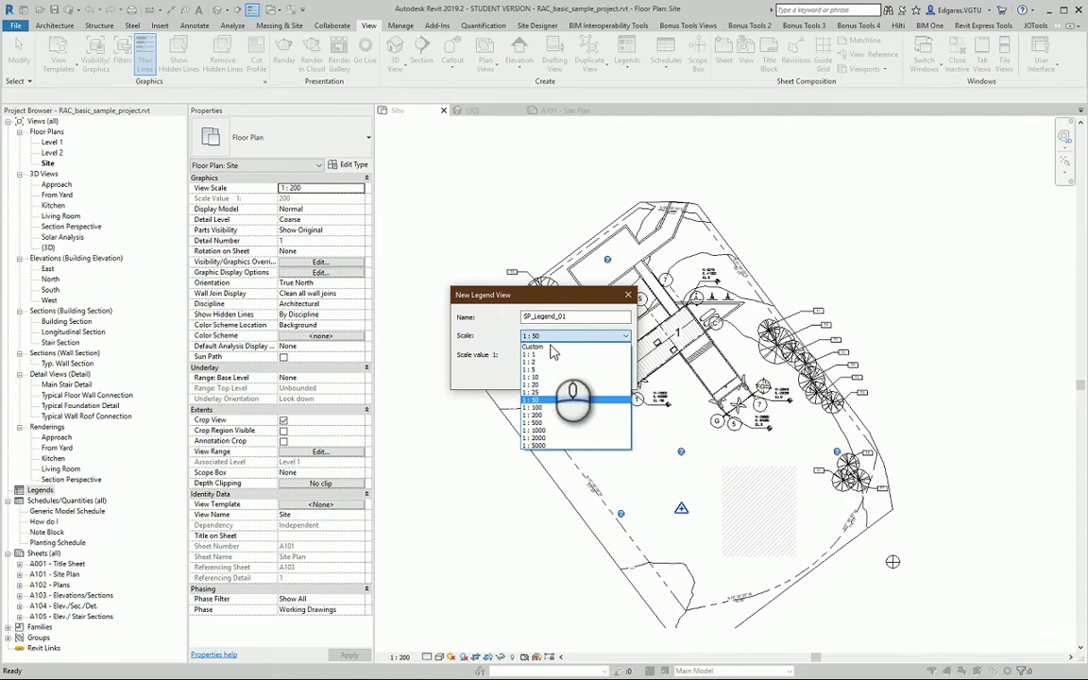
{"action": "left_click", "coordinate": [547, 394]}
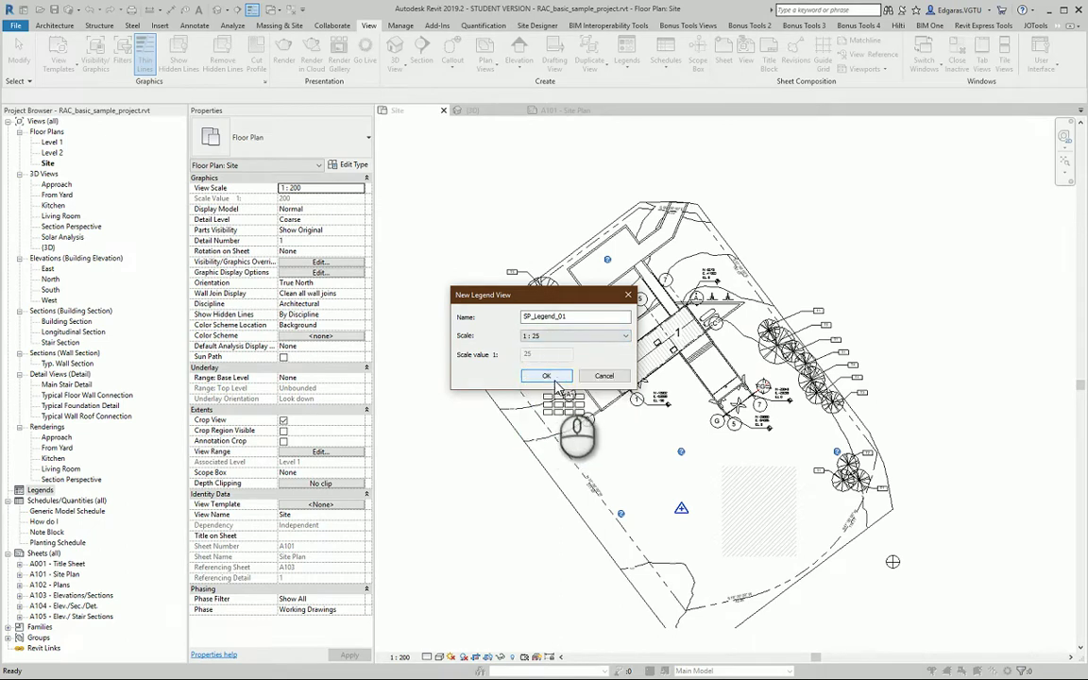
{"action": "left_click", "coordinate": [556, 379]}
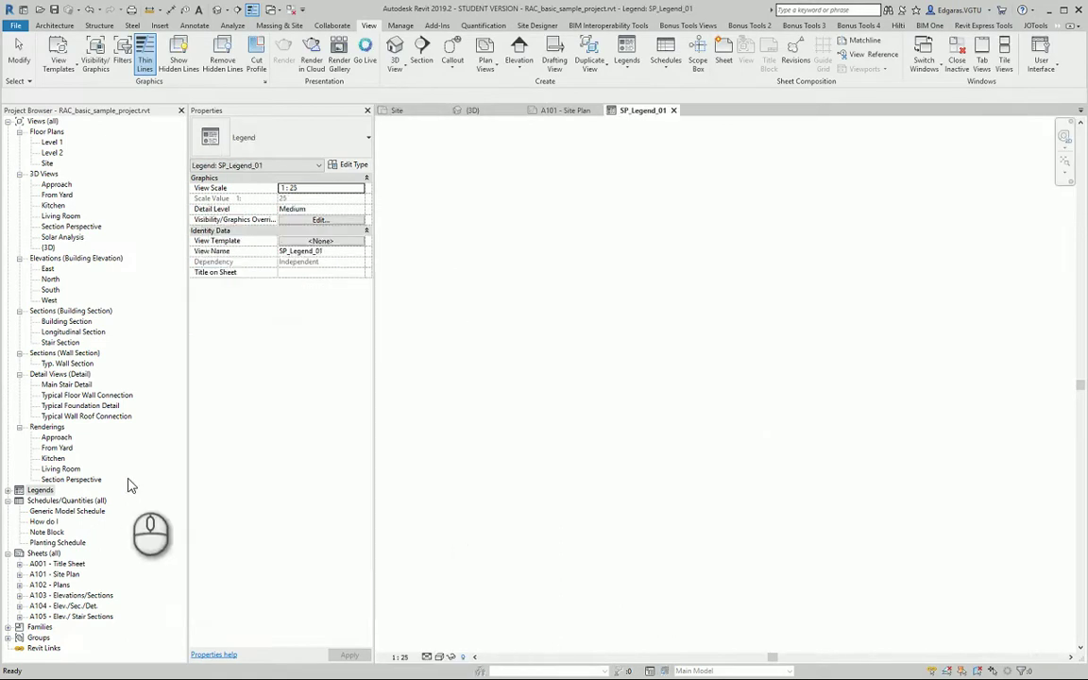
- Draw a short horizontal Wide Lines detail line for the fence in SP_Legend_01
{"action": "left_click", "coordinate": [8, 490]}
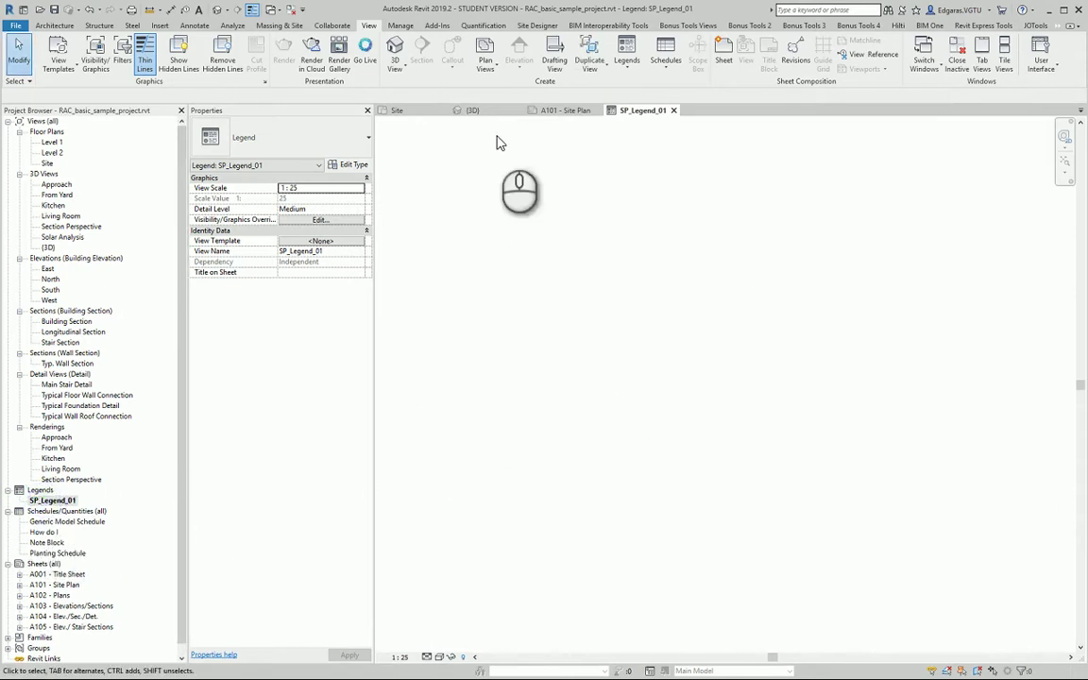
{"action": "left_click", "coordinate": [194, 26]}
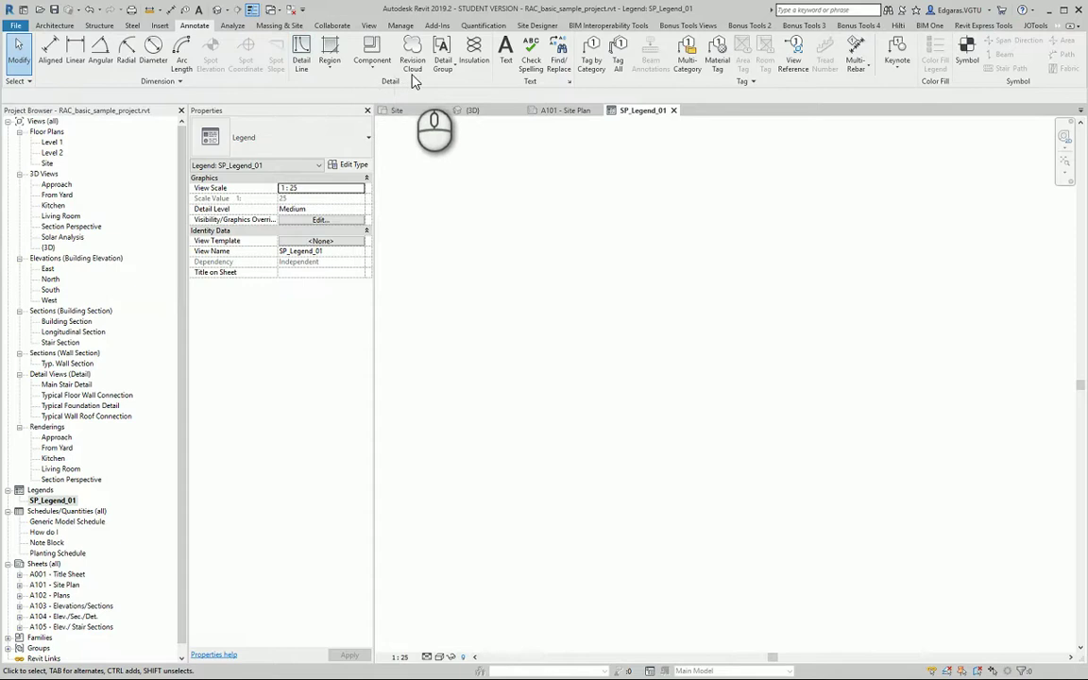
{"action": "left_click", "coordinate": [301, 66]}
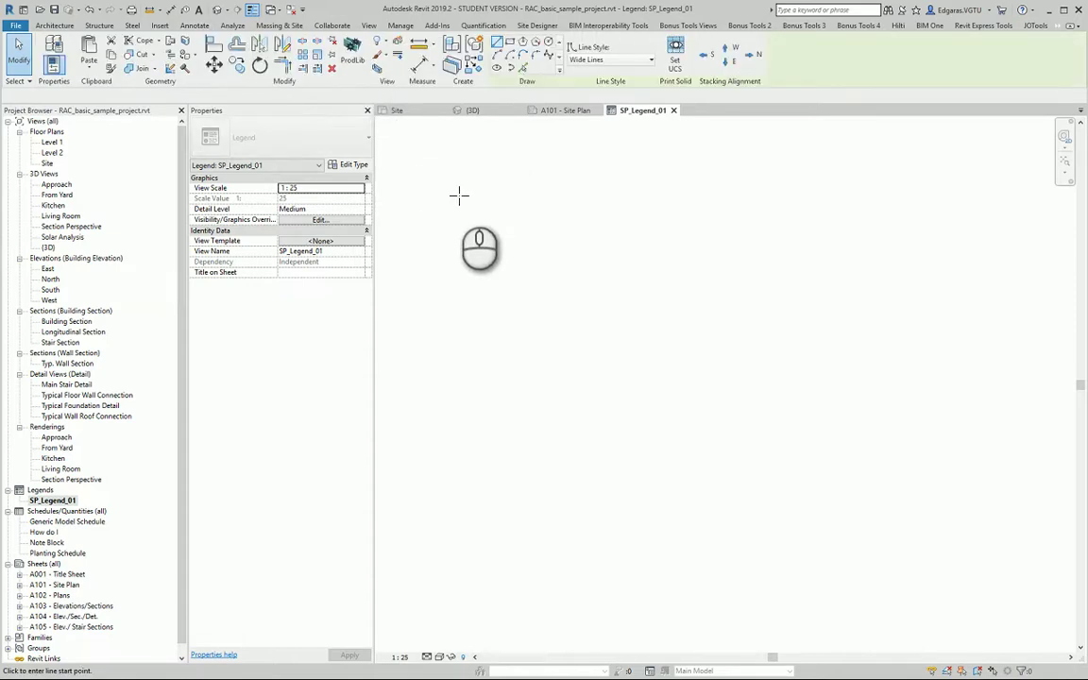
{"action": "left_click", "coordinate": [609, 61]}
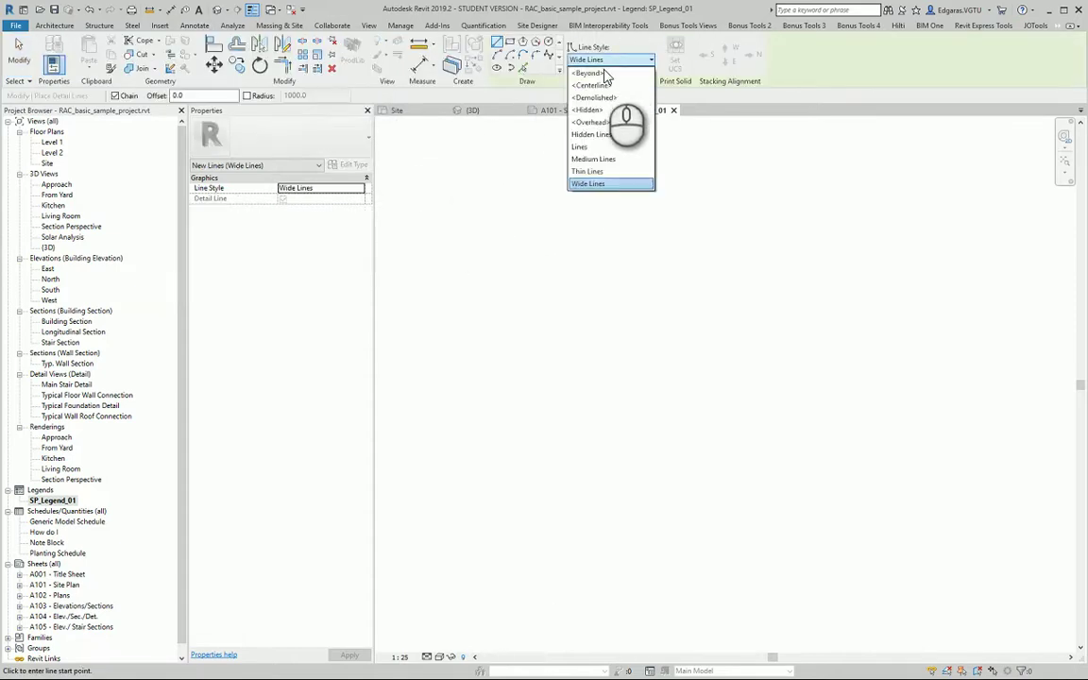
{"action": "left_click", "coordinate": [601, 182]}
{"action": "left_click", "coordinate": [510, 388]}
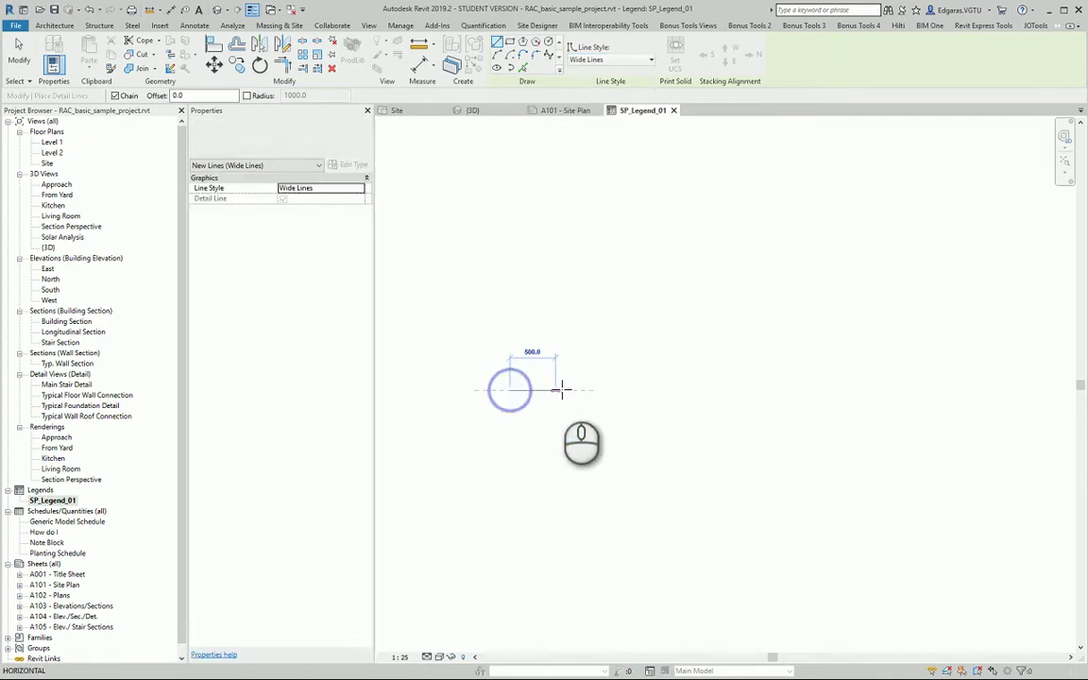
{"action": "left_click", "coordinate": [549, 387]}
- Place a '- fence' text note in 2.5mm Arial beside the fence line
{"action": "key", "text": "Escape"}
{"action": "key", "text": "Escape"}
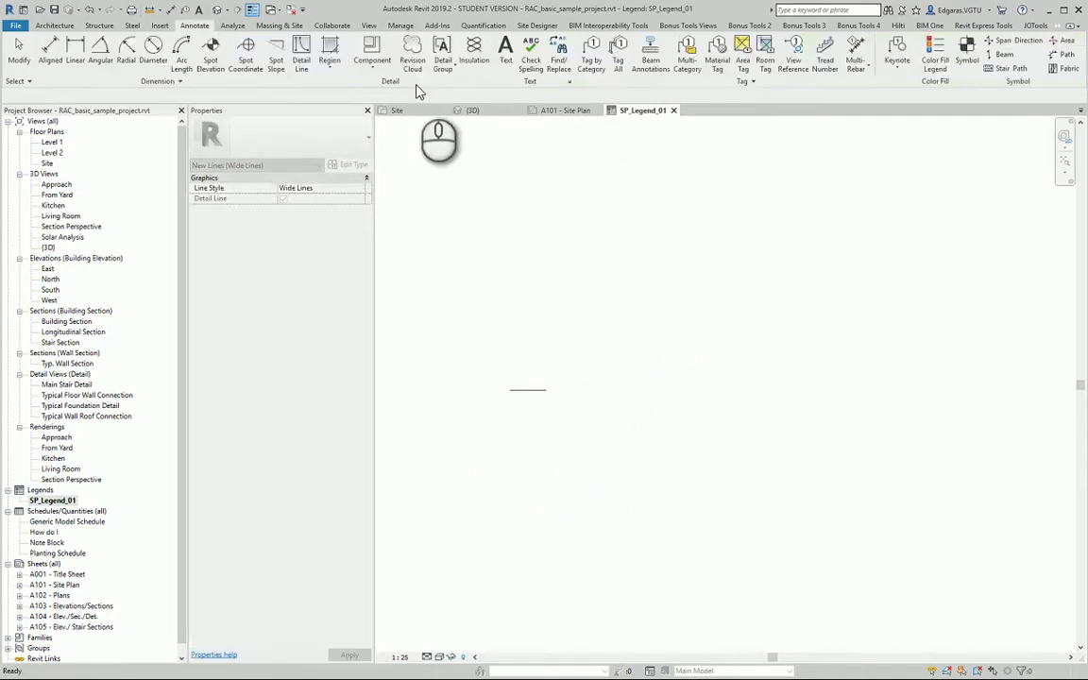
{"action": "left_click", "coordinate": [298, 132]}
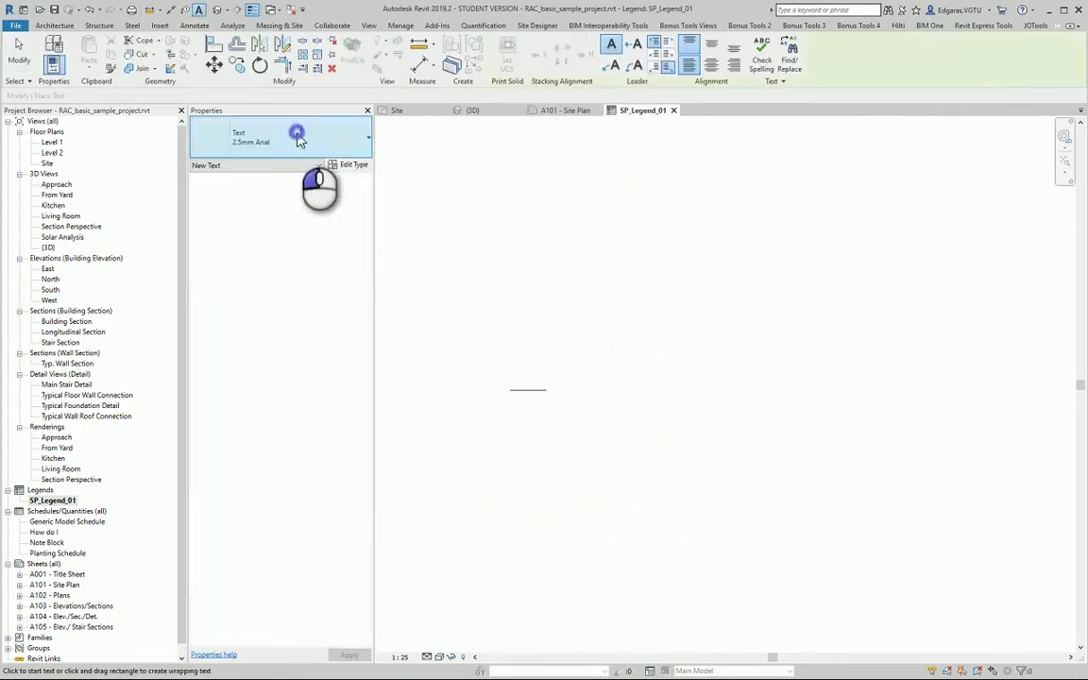
{"action": "left_click", "coordinate": [243, 194]}
{"action": "left_click", "coordinate": [575, 389]}
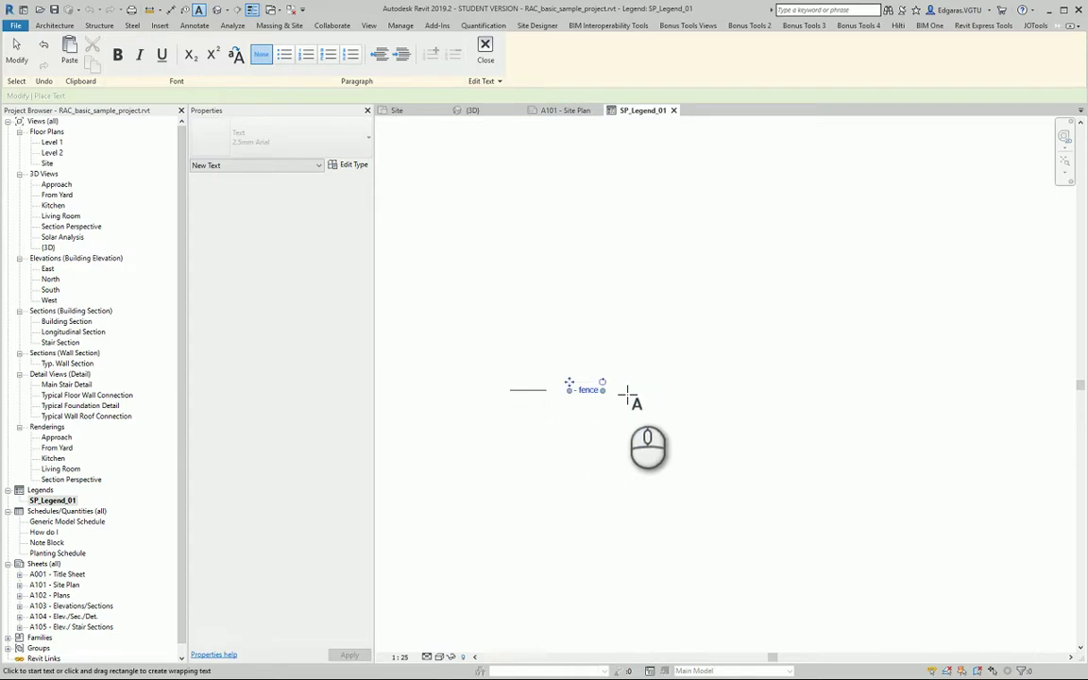
{"action": "left_click", "coordinate": [612, 396]}
{"action": "mouse_move", "coordinate": [604, 382]}
{"action": "left_mouse_down"}
{"action": "mouse_move", "coordinate": [582, 379]}
{"action": "mouse_move", "coordinate": [596, 388]}
{"action": "left_mouse_up"}
- Copy the '- fence' label to a spot just below the original
{"action": "key", "text": "c"}
{"action": "key", "text": "o"}
{"action": "left_click", "coordinate": [621, 405]}
{"action": "left_click", "coordinate": [620, 445]}
{"action": "key", "text": "Escape"}
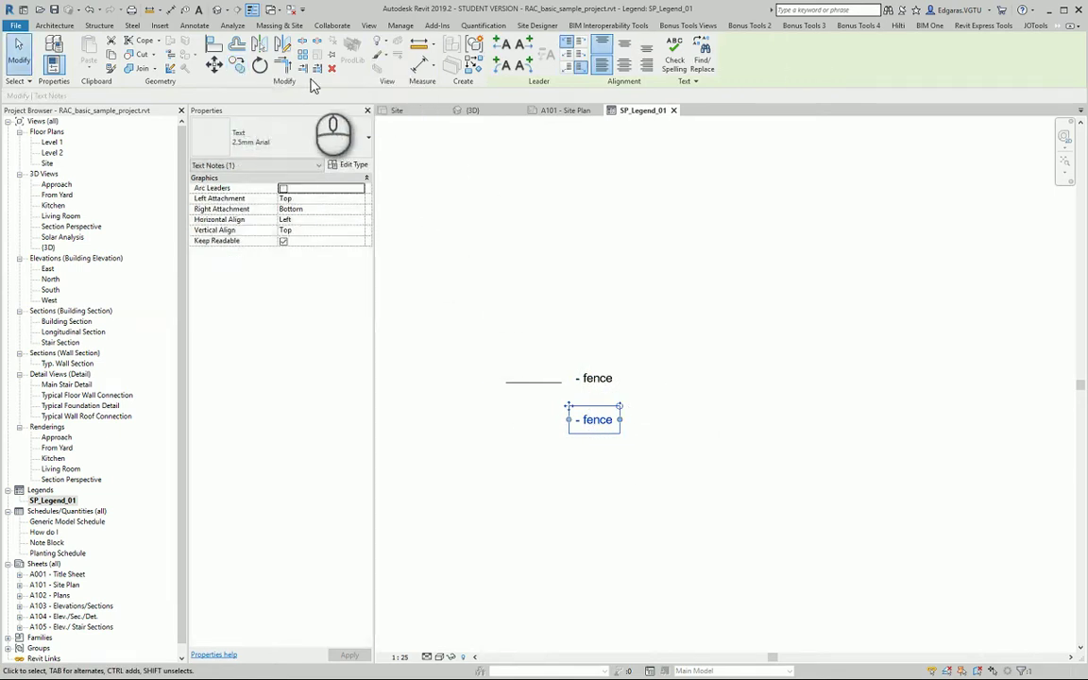
{"action": "left_click", "coordinate": [493, 268]}
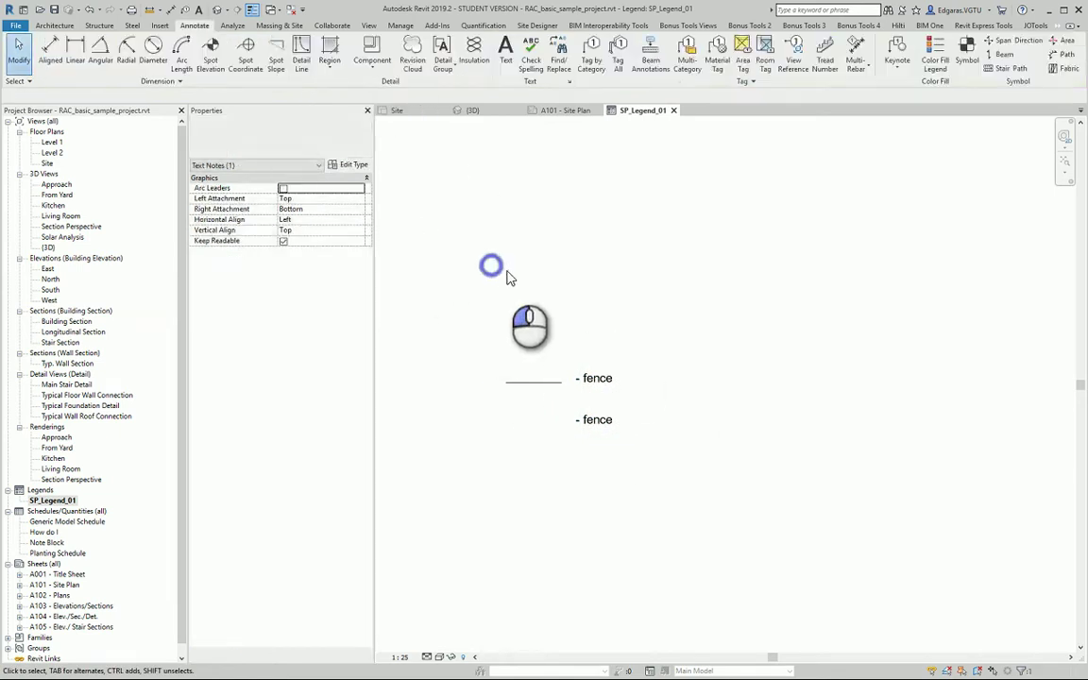
- Sketch a rectangular Vertical-pattern filled region below the fence line and finish it
{"action": "left_click", "coordinate": [330, 52]}
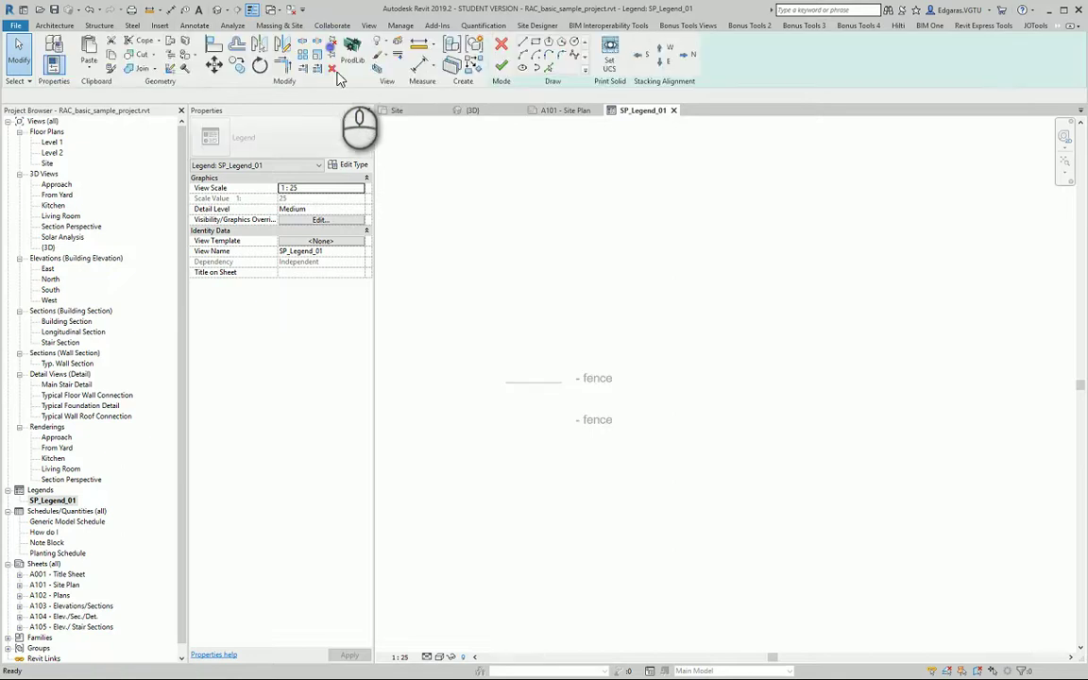
{"action": "left_click", "coordinate": [534, 44]}
{"action": "left_click", "coordinate": [506, 401]}
{"action": "left_click", "coordinate": [561, 431]}
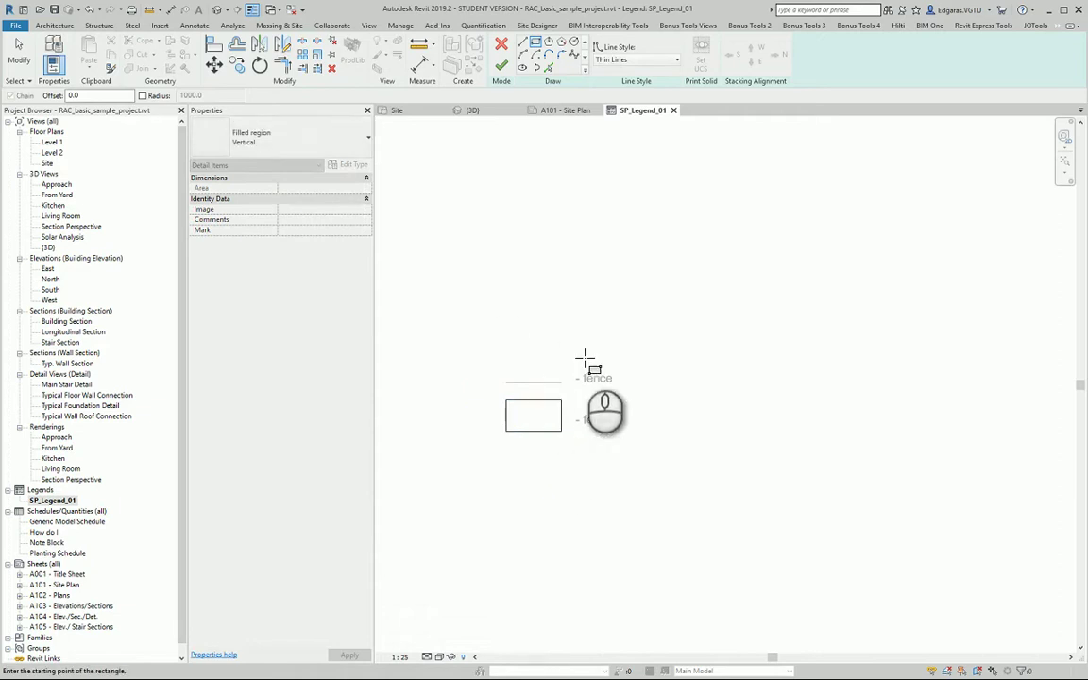
{"action": "key", "text": "Escape"}
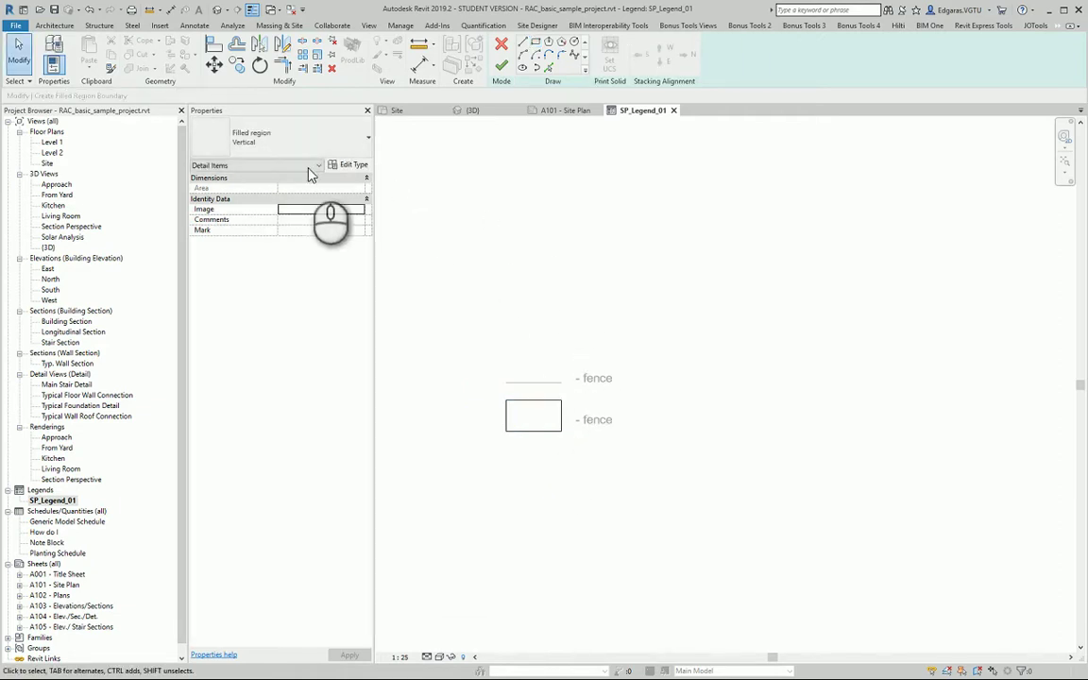
{"action": "left_click", "coordinate": [287, 144]}
{"action": "left_click", "coordinate": [290, 139]}
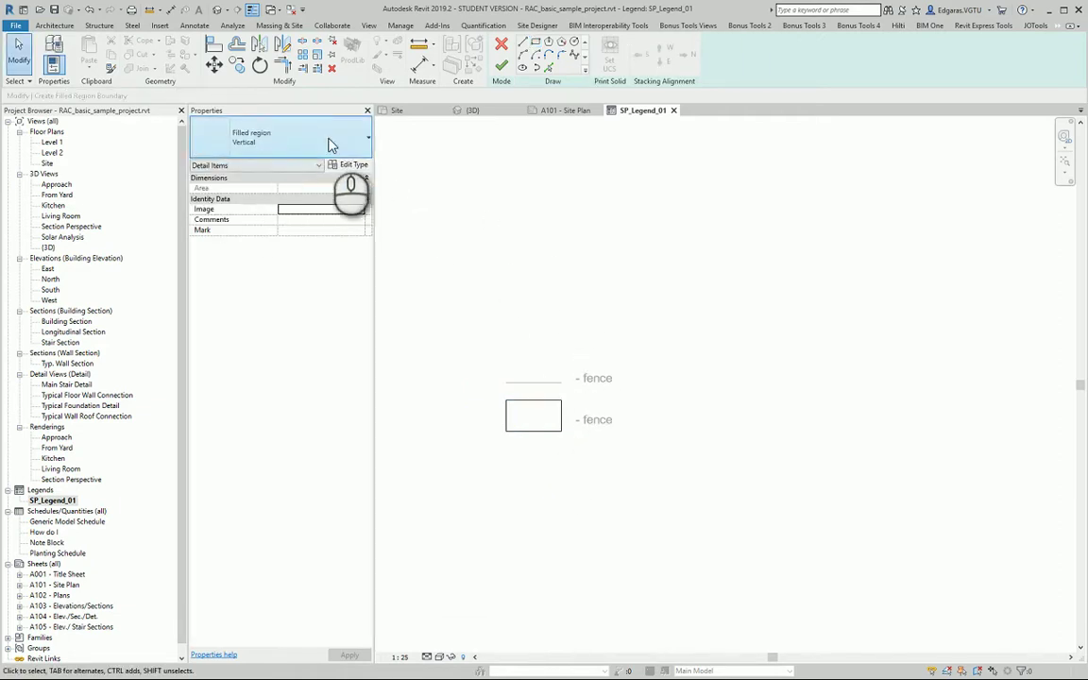
{"action": "left_click", "coordinate": [500, 71]}
- Change the second label beside the hatched box from 'fence' to 'grass'
{"action": "left_click", "coordinate": [597, 422]}
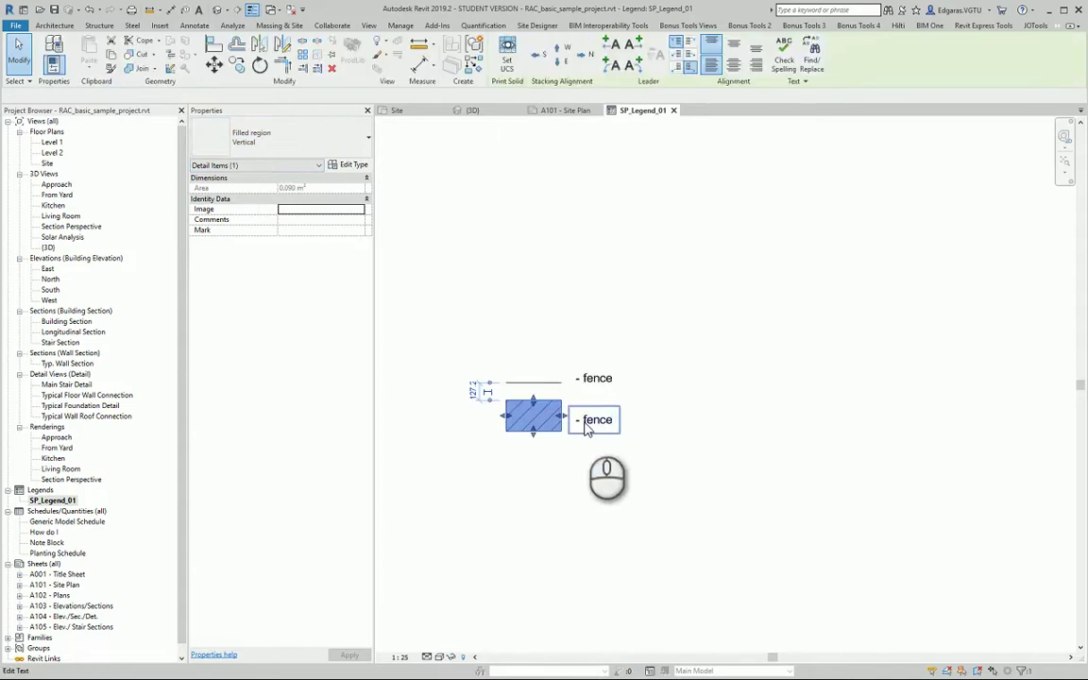
{"action": "left_click", "coordinate": [595, 422]}
{"action": "double_click", "coordinate": [609, 423]}
{"action": "double_click", "coordinate": [598, 425]}
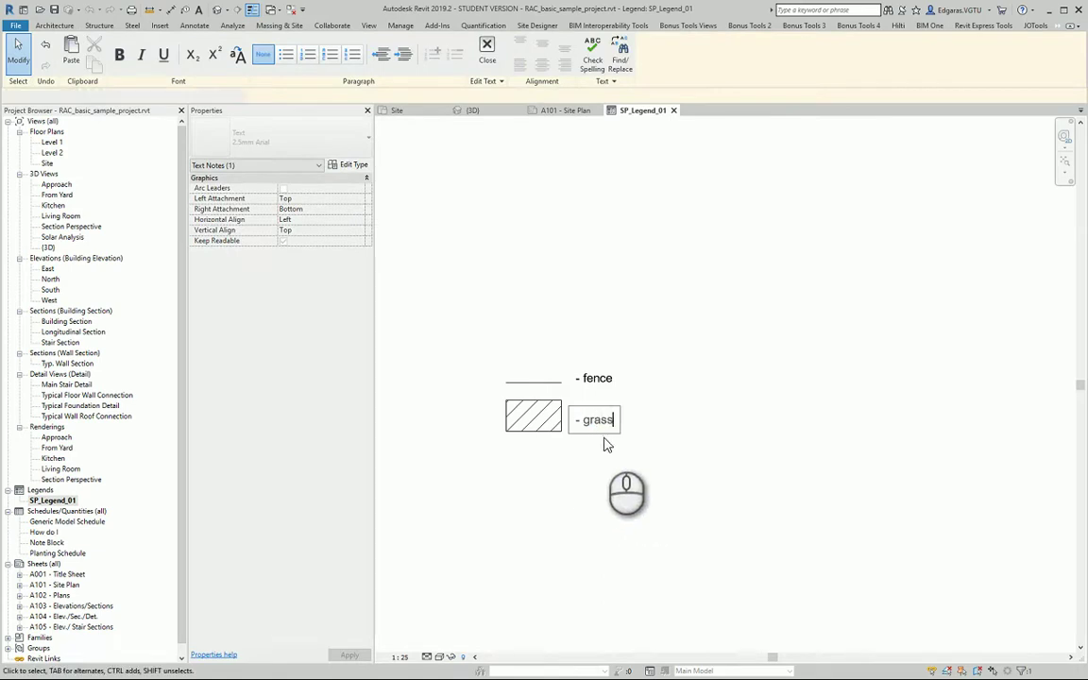
{"action": "left_click", "coordinate": [628, 440]}
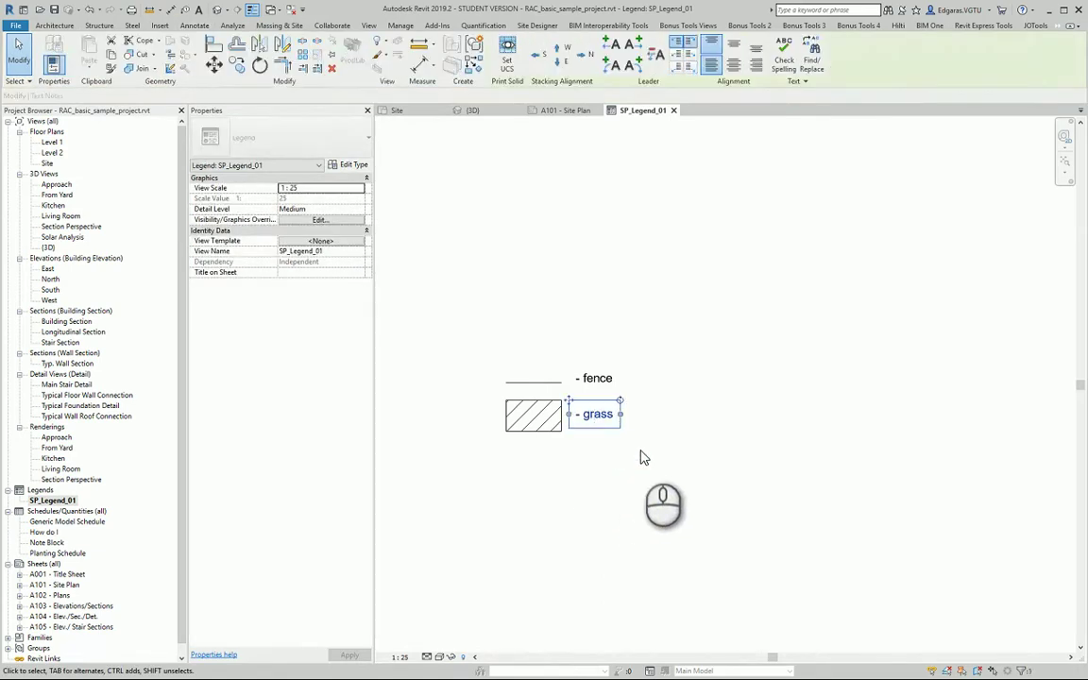
- Copy the '- grass' label to a spot below the hatched box
{"action": "left_click", "coordinate": [638, 456]}
{"action": "left_click", "coordinate": [595, 417]}
{"action": "key", "text": "m"}
{"action": "key", "text": "v"}
{"action": "left_click", "coordinate": [625, 461]}
{"action": "left_click", "coordinate": [621, 506]}
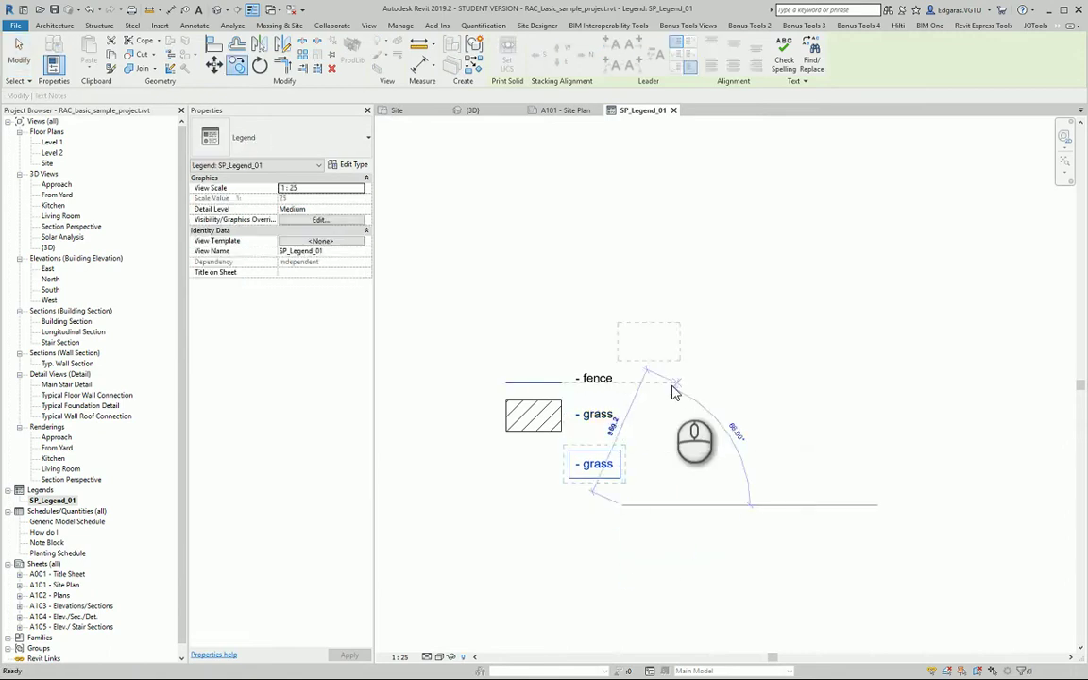
{"action": "key", "text": "Escape"}
{"action": "left_click", "coordinate": [581, 291]}
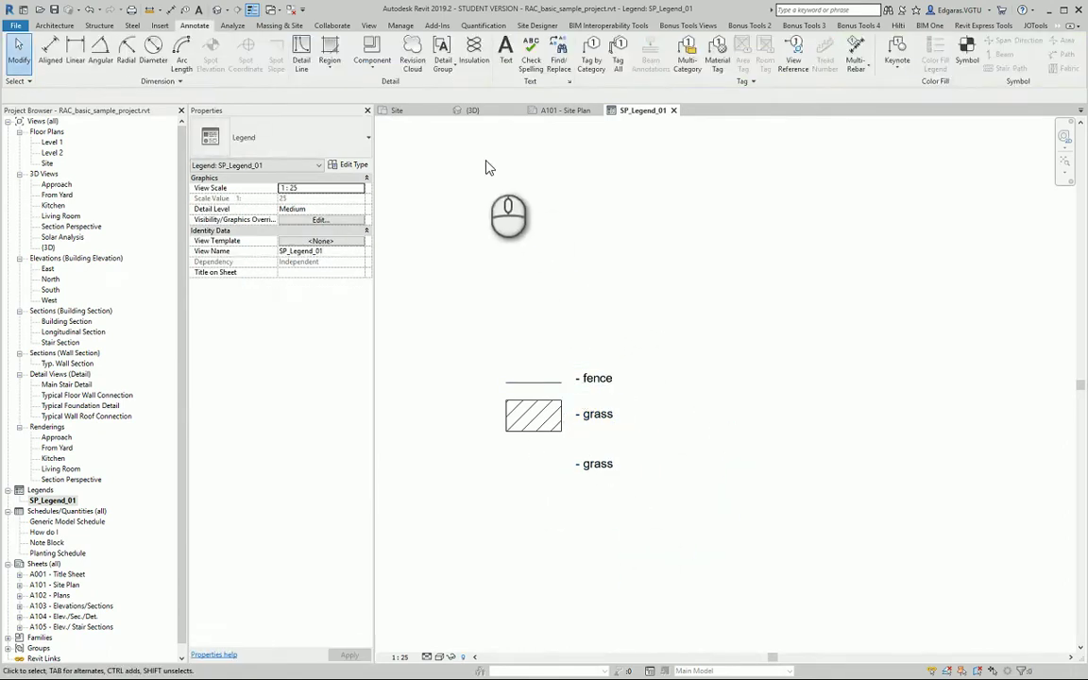
- Open the Component type list on the Annotate tab
{"action": "left_click", "coordinate": [370, 66]}
{"action": "left_click", "coordinate": [370, 66]}
{"action": "left_click", "coordinate": [370, 68]}
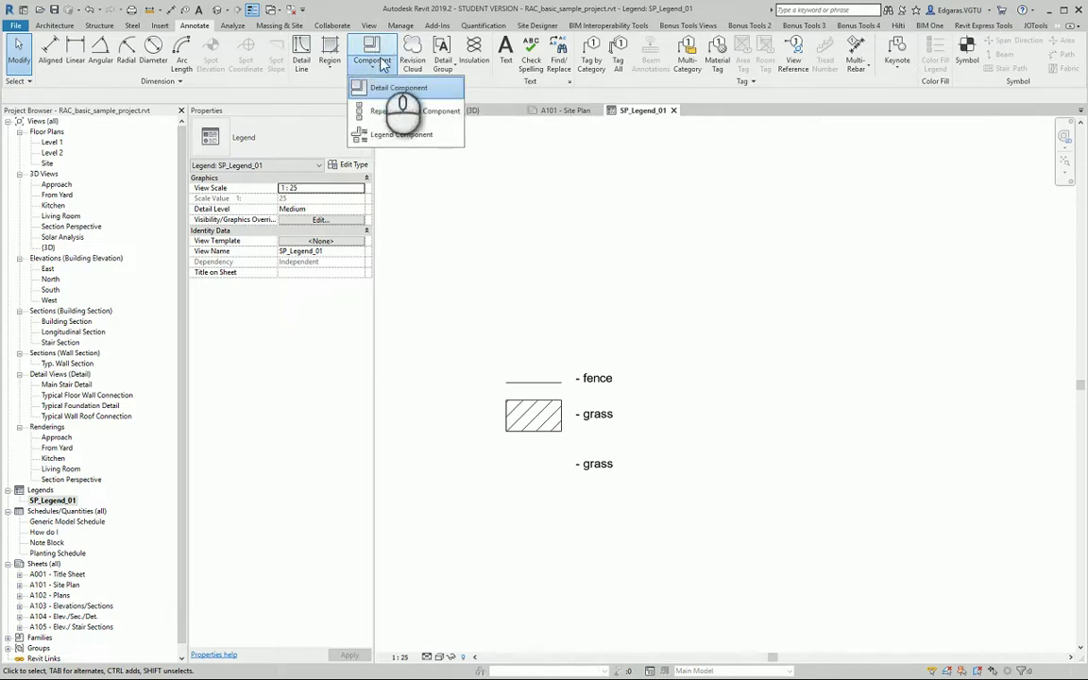
- Place a Planting: RPC Tree - Deciduous: Lombardy Poplar legend component in the legend
{"action": "left_click", "coordinate": [391, 138]}
{"action": "left_click", "coordinate": [166, 94]}
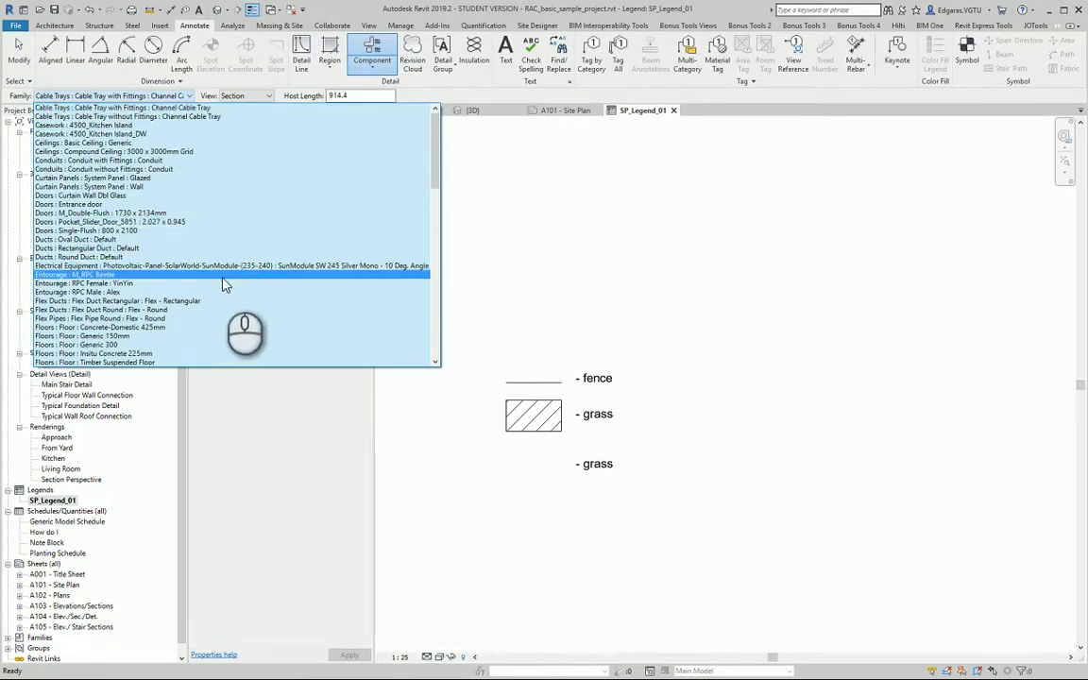
{"action": "scroll", "coordinate": [189, 246], "scroll_direction": "down", "scroll_amount": 4}
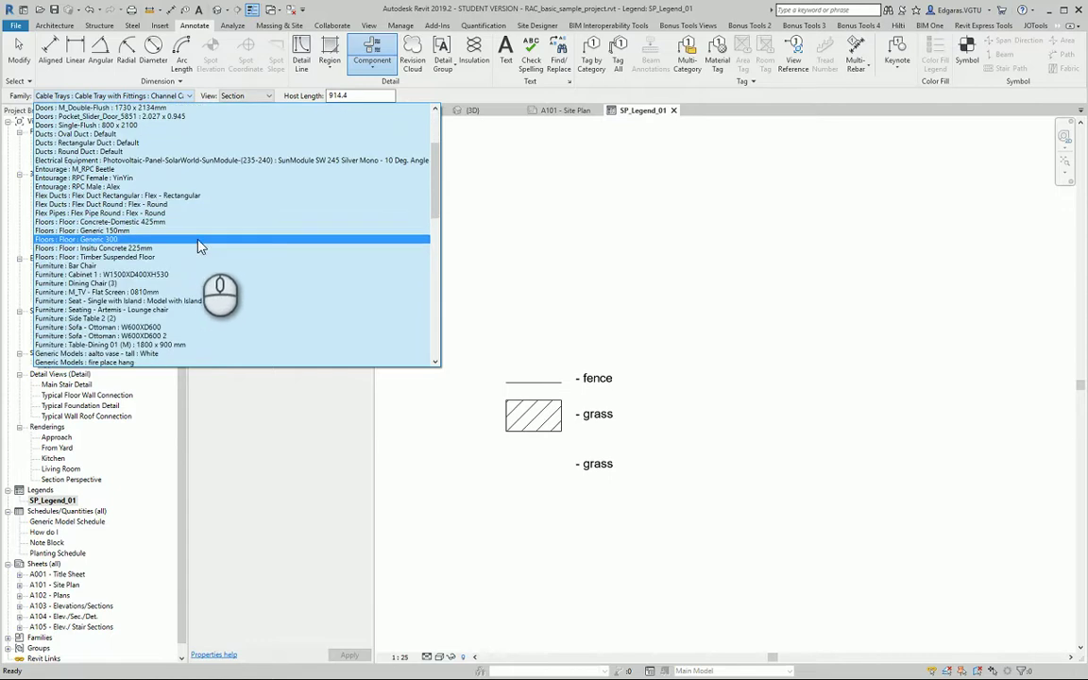
{"action": "scroll", "coordinate": [201, 251], "scroll_direction": "down", "scroll_amount": 9}
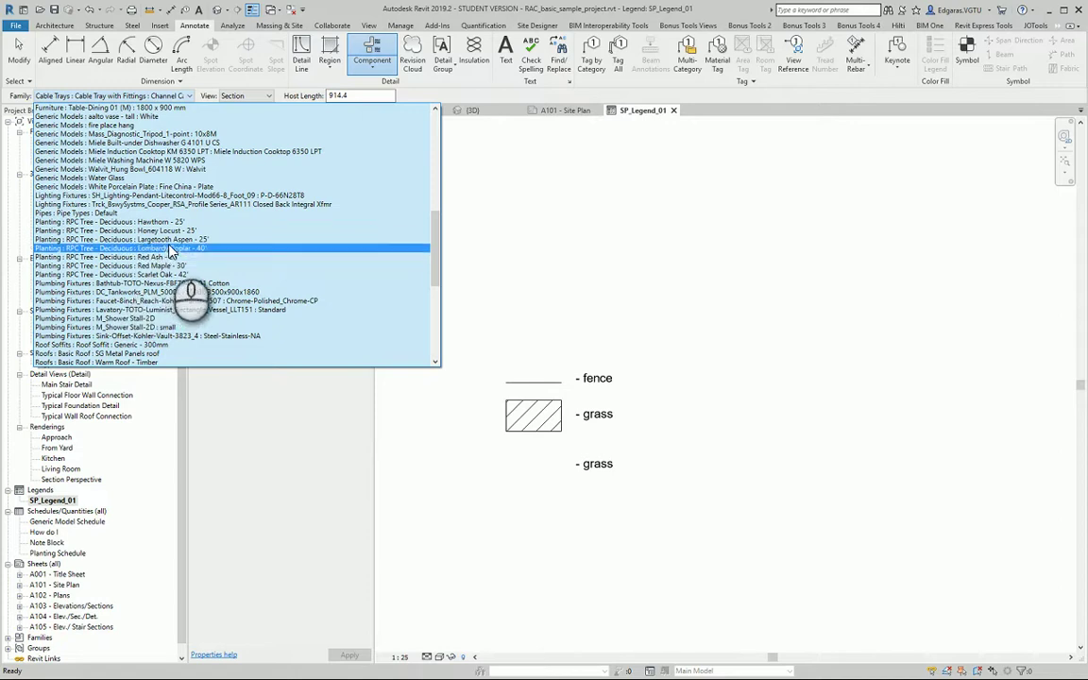
{"action": "left_click", "coordinate": [161, 247]}
{"action": "scroll", "coordinate": [622, 423], "scroll_direction": "down", "scroll_amount": 5}
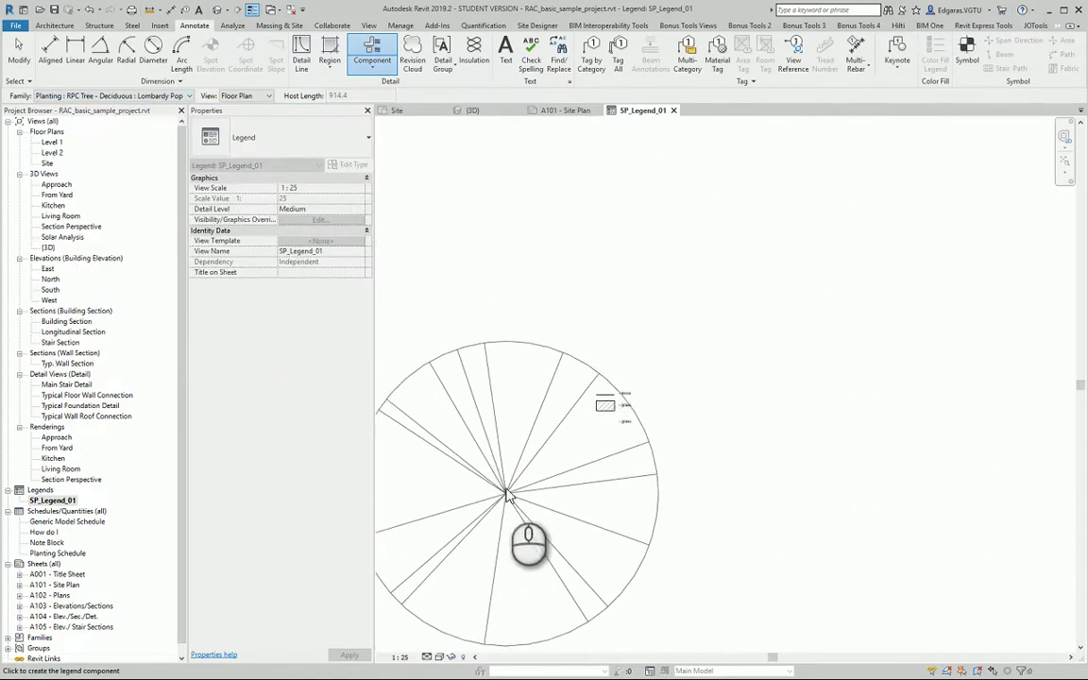
{"action": "left_click", "coordinate": [493, 503]}
{"action": "middle_click_drag", "start_coordinate": [632, 417], "coordinate": [695, 347]}
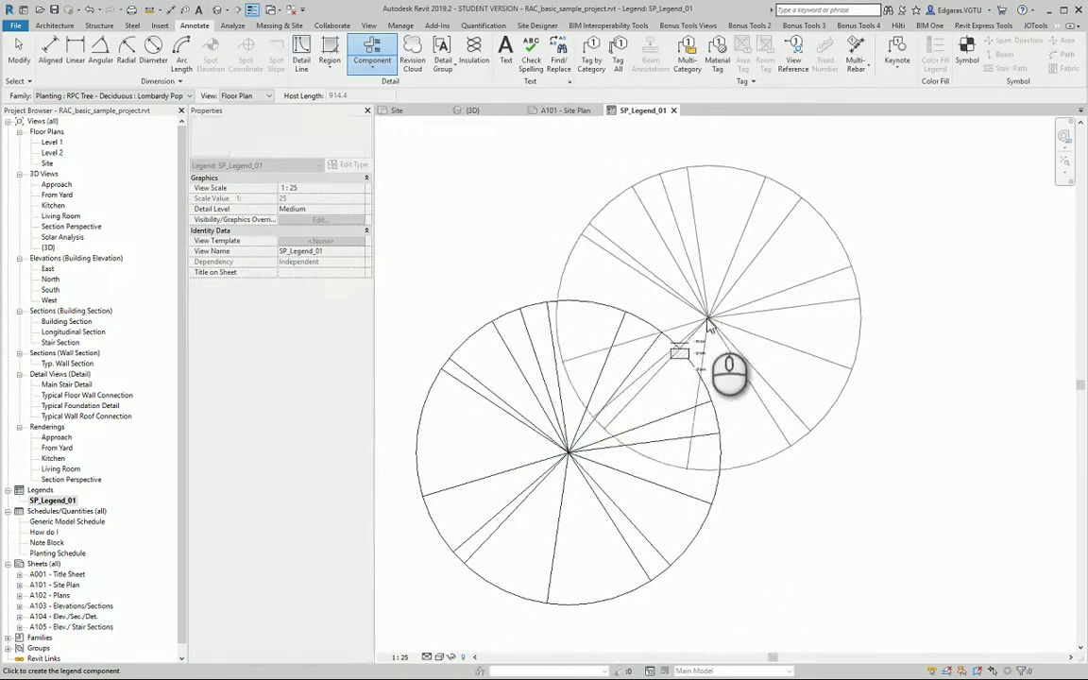
{"action": "key", "text": "Escape"}
{"action": "key", "text": "Escape"}
- Set the legend view scale to 1:200, shifting the legend entries up and right
{"action": "left_click", "coordinate": [399, 656]}
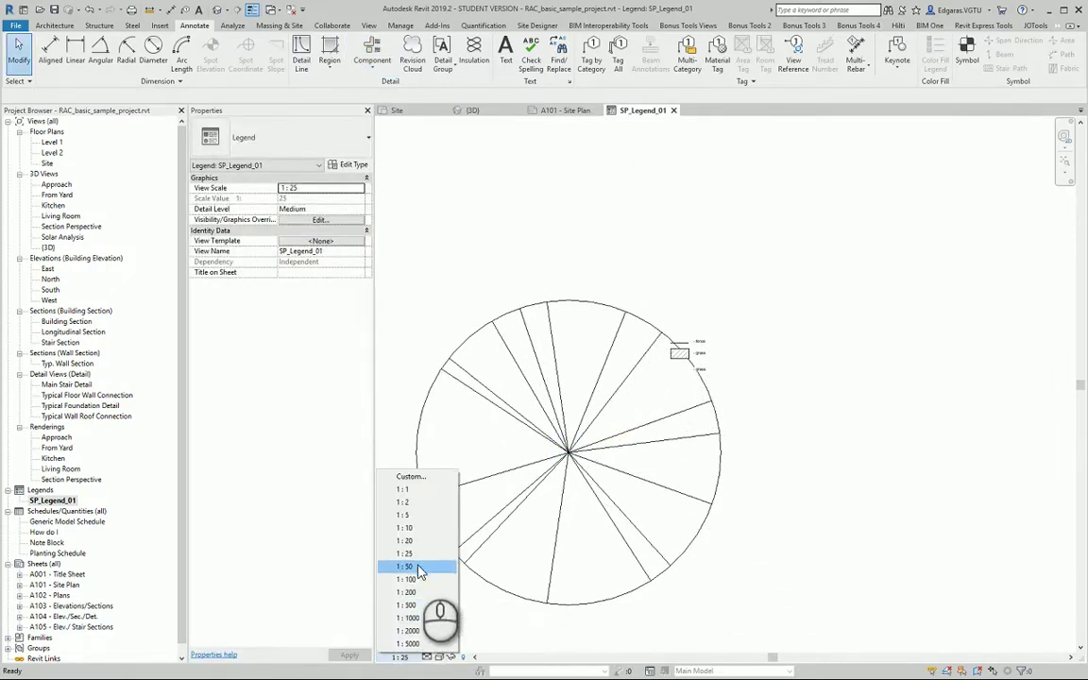
{"action": "left_click", "coordinate": [418, 568]}
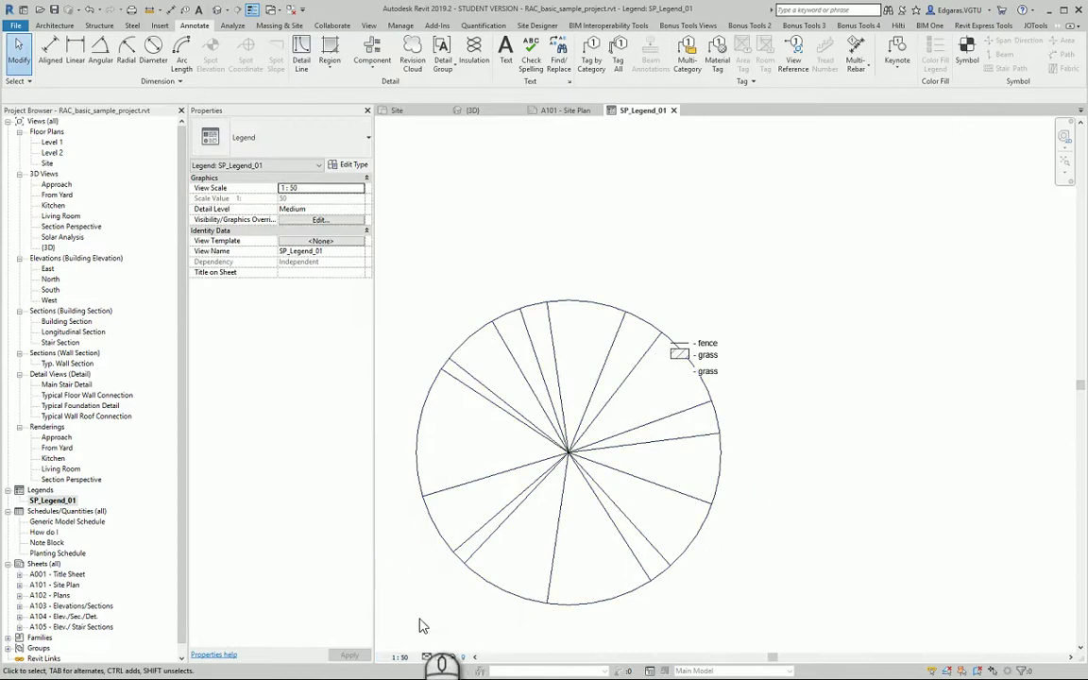
{"action": "left_click", "coordinate": [415, 579]}
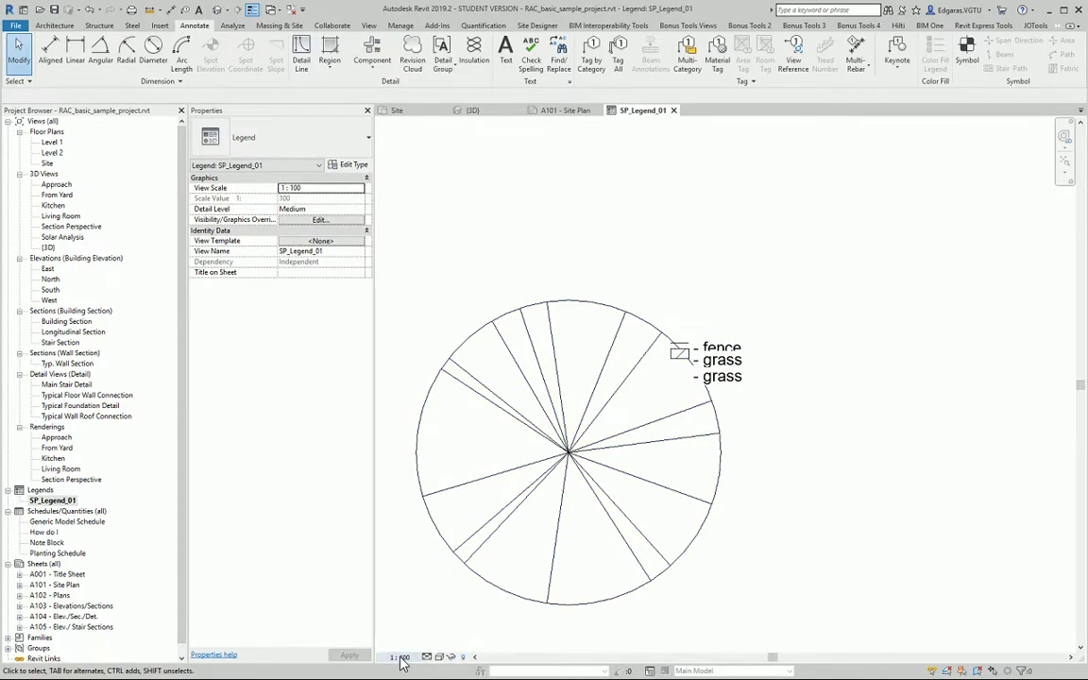
{"action": "left_click_drag", "start_coordinate": [655, 280], "coordinate": [813, 425]}
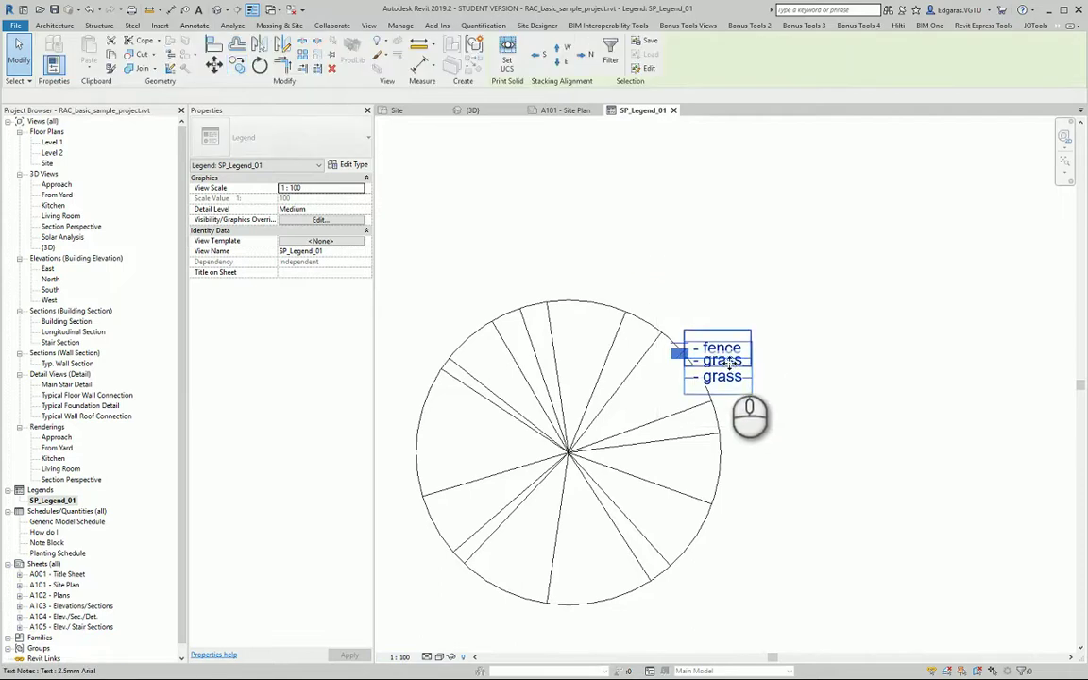
{"action": "mouse_move", "coordinate": [704, 340]}
{"action": "left_mouse_down"}
{"action": "mouse_move", "coordinate": [699, 250]}
{"action": "mouse_move", "coordinate": [821, 272]}
{"action": "left_mouse_up"}
{"action": "left_click", "coordinate": [819, 388]}
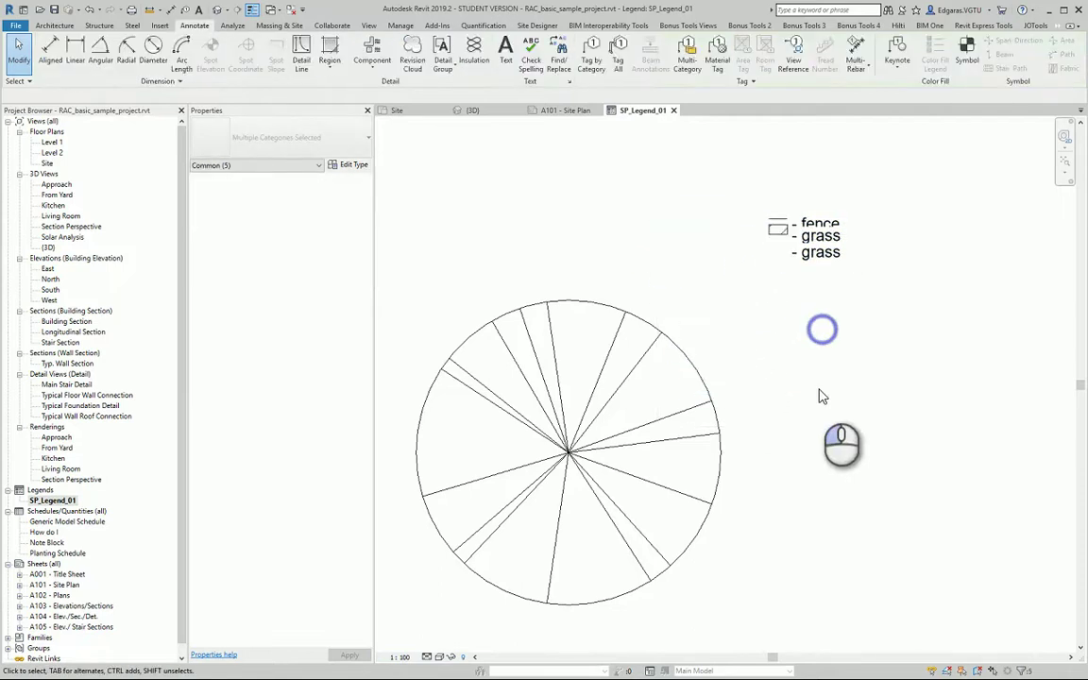
{"action": "left_click", "coordinate": [401, 656]}
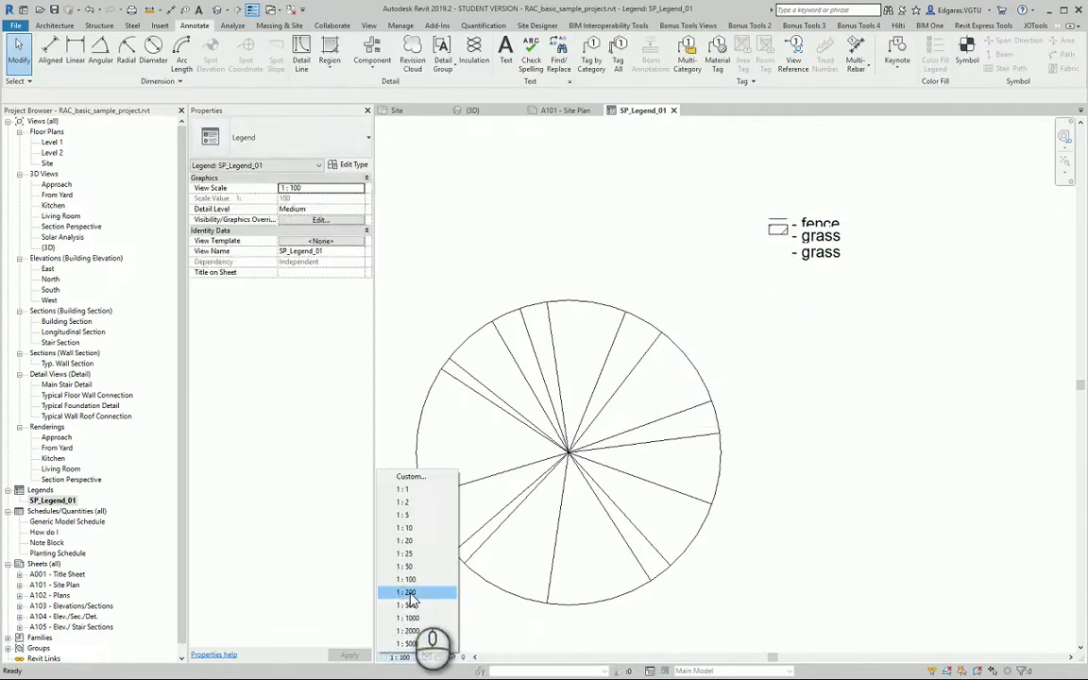
{"action": "left_click", "coordinate": [407, 593]}
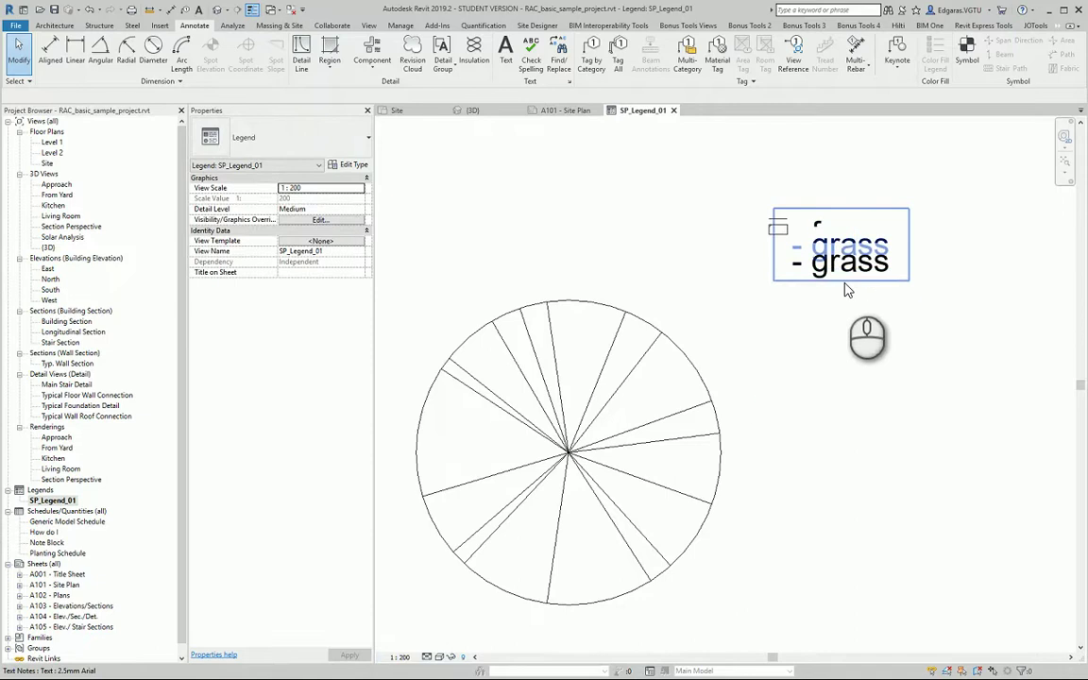
- Move the fence entry left, lift its label off the grass note, and drop the second grass label beside the tree
{"action": "left_click_drag", "start_coordinate": [846, 285], "coordinate": [854, 373]}
{"action": "left_click", "coordinate": [870, 435]}
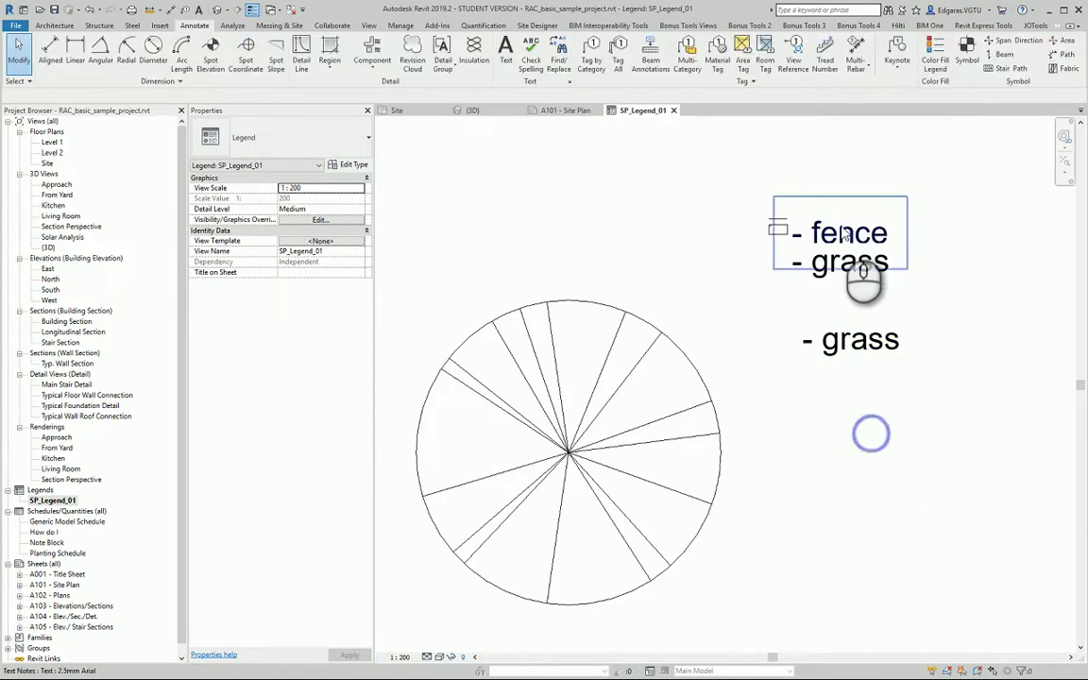
{"action": "left_click_drag", "start_coordinate": [725, 190], "coordinate": [788, 236]}
{"action": "mouse_move", "coordinate": [785, 233]}
{"action": "left_mouse_down"}
{"action": "mouse_move", "coordinate": [723, 217]}
{"action": "mouse_move", "coordinate": [589, 230]}
{"action": "mouse_move", "coordinate": [581, 213]}
{"action": "left_mouse_up"}
{"action": "left_click", "coordinate": [612, 259]}
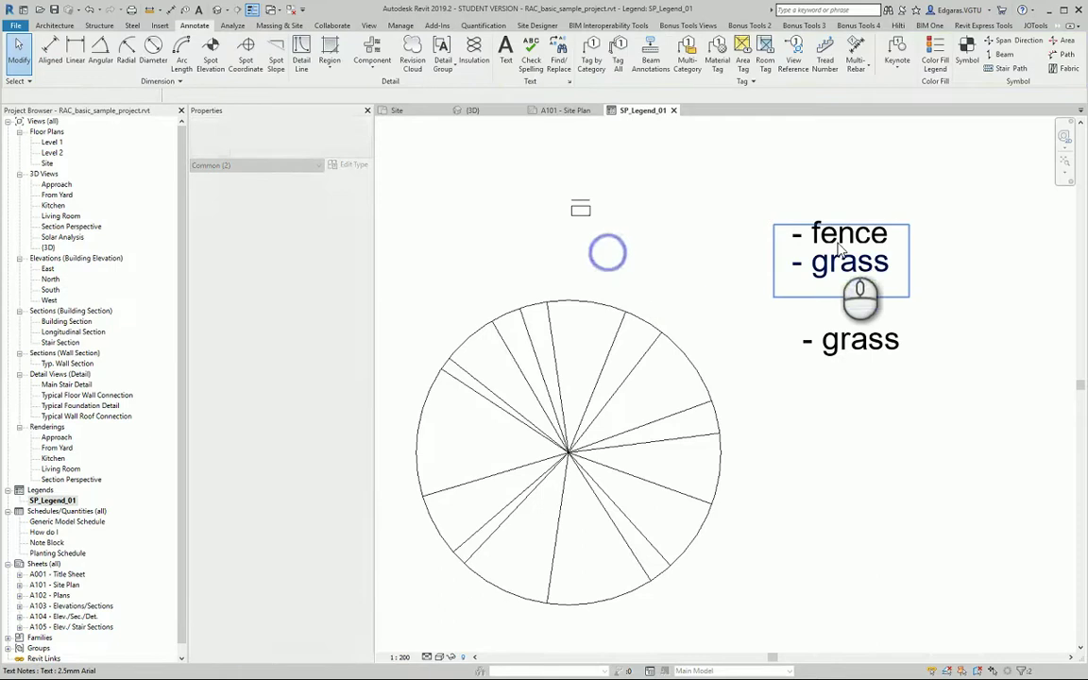
{"action": "mouse_move", "coordinate": [844, 193]}
{"action": "left_mouse_down"}
{"action": "mouse_move", "coordinate": [837, 179]}
{"action": "mouse_move", "coordinate": [860, 168]}
{"action": "mouse_move", "coordinate": [849, 177]}
{"action": "left_mouse_up"}
{"action": "left_click_drag", "start_coordinate": [853, 339], "coordinate": [845, 450]}
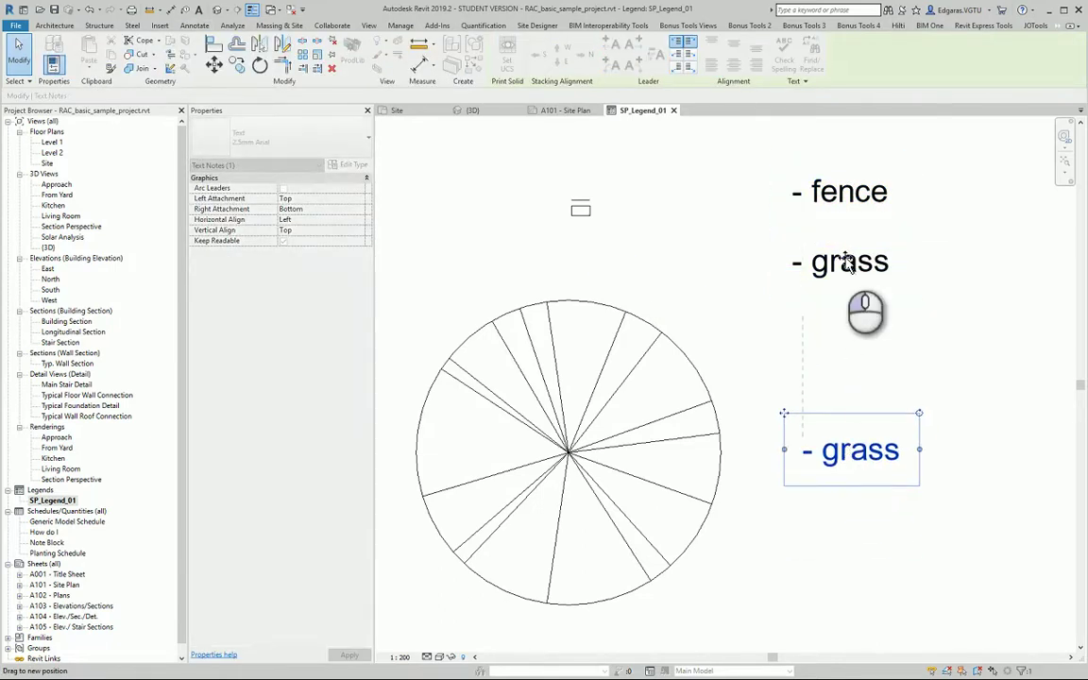
- Change the lower label's text to '- tree'
{"action": "double_click", "coordinate": [852, 454]}
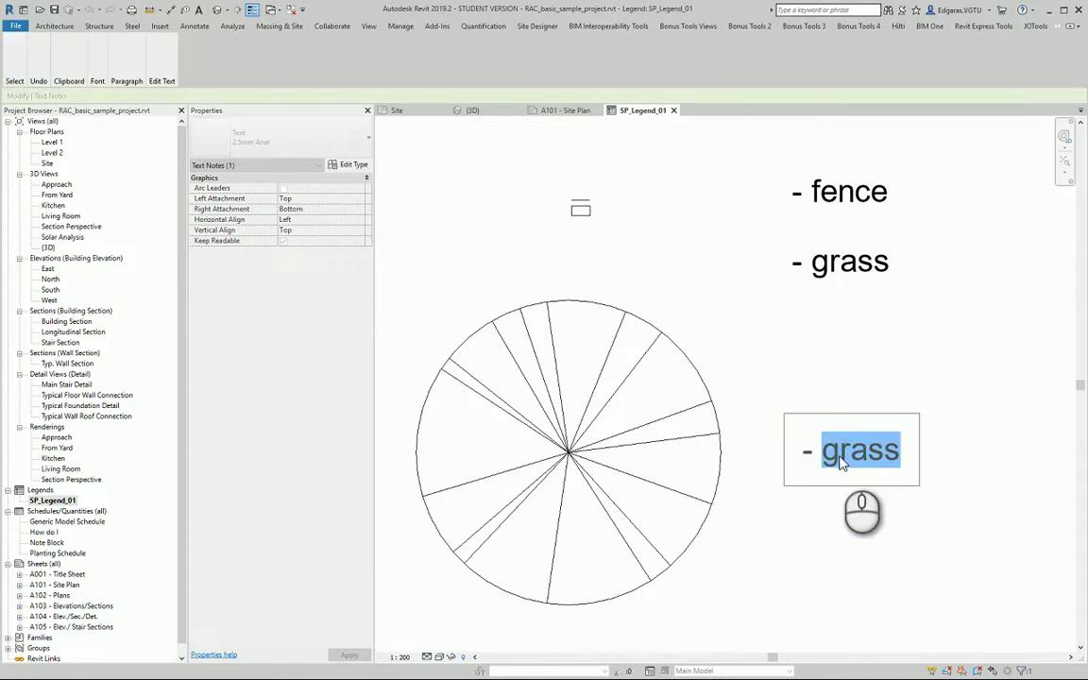
{"action": "type", "text": "tree"}
{"action": "left_click", "coordinate": [930, 331]}
- Stretch the hatched grass region taller and wider into a band
{"action": "middle_click_drag", "start_coordinate": [728, 171], "coordinate": [761, 304]}
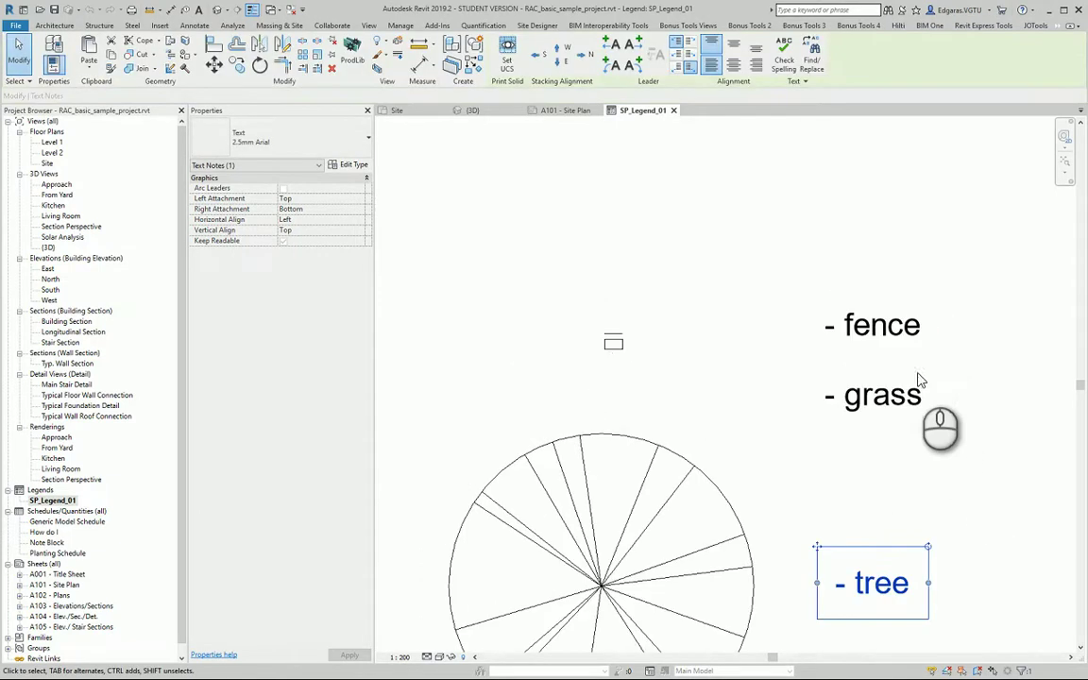
{"action": "scroll", "coordinate": [591, 365], "scroll_direction": "up", "scroll_amount": 3}
{"action": "left_click", "coordinate": [625, 338]}
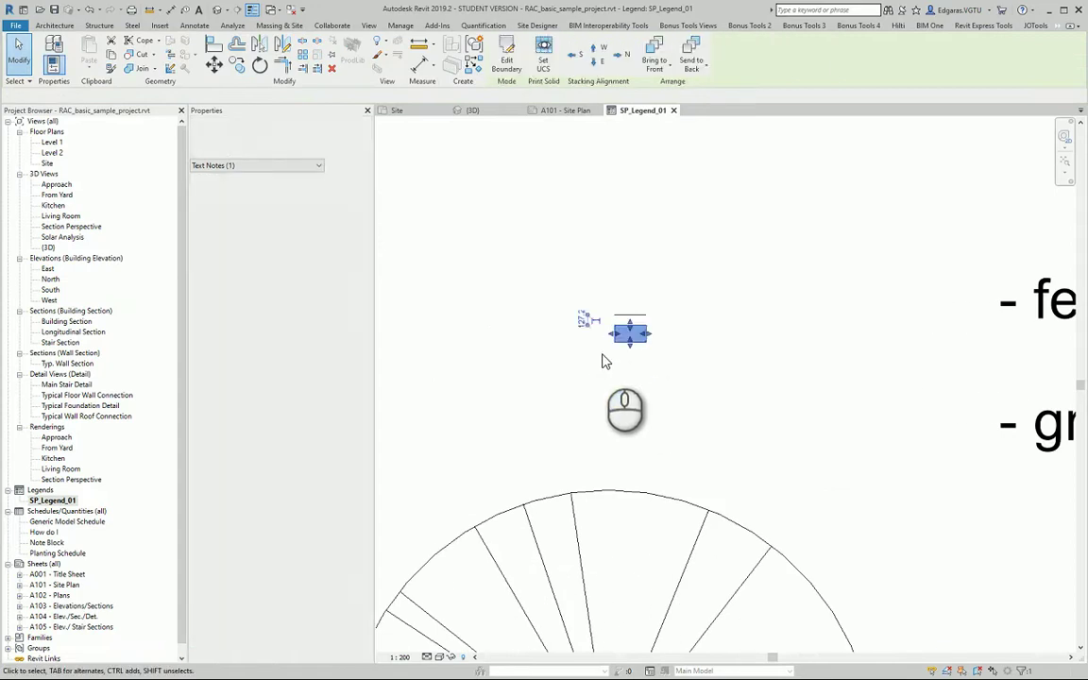
{"action": "scroll", "coordinate": [618, 359], "scroll_direction": "down", "scroll_amount": 1}
{"action": "left_click_drag", "start_coordinate": [625, 361], "coordinate": [632, 435]}
{"action": "mouse_move", "coordinate": [635, 382]}
{"action": "left_mouse_down"}
{"action": "mouse_move", "coordinate": [801, 388]}
{"action": "mouse_move", "coordinate": [519, 388]}
{"action": "mouse_move", "coordinate": [408, 400]}
{"action": "left_mouse_up"}
{"action": "scroll", "coordinate": [556, 371], "scroll_direction": "down", "scroll_amount": 2}
{"action": "left_click", "coordinate": [619, 290]}
{"action": "mouse_move", "coordinate": [548, 298]}
{"action": "left_mouse_down"}
{"action": "mouse_move", "coordinate": [637, 358]}
{"action": "mouse_move", "coordinate": [603, 343]}
{"action": "mouse_move", "coordinate": [607, 280]}
{"action": "mouse_move", "coordinate": [443, 274]}
{"action": "left_mouse_up"}
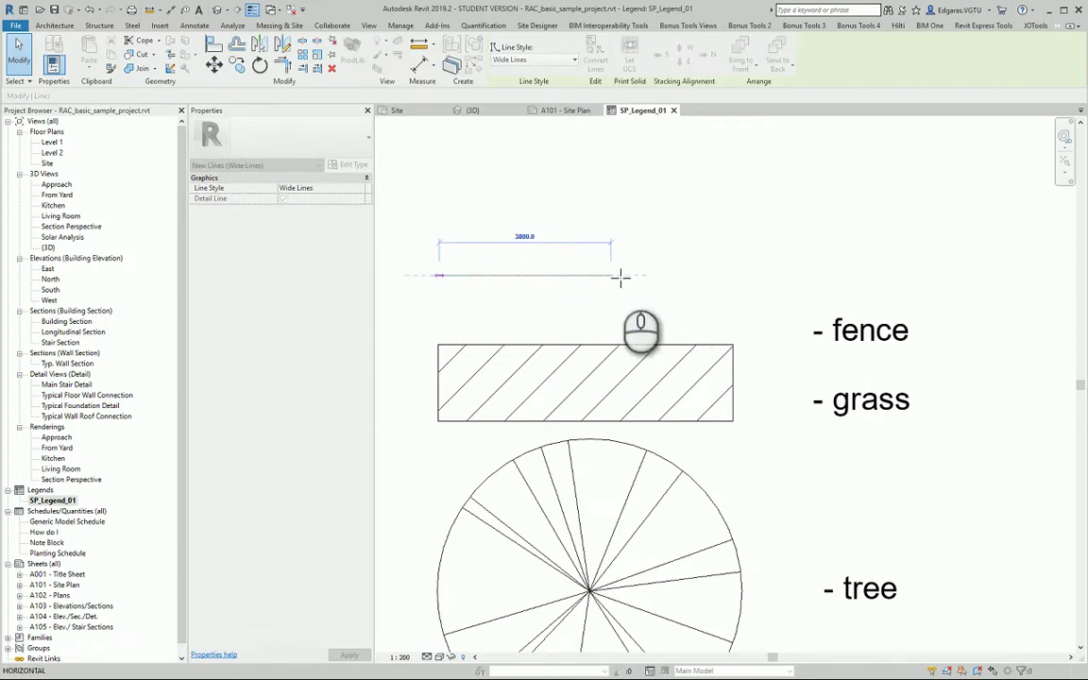
- Extend the fence line to match the grass band and move fence and grass labels beside their symbols
{"action": "left_click_drag", "start_coordinate": [612, 276], "coordinate": [734, 278]}
{"action": "scroll", "coordinate": [734, 277], "scroll_direction": "down", "scroll_amount": 2}
{"action": "left_click", "coordinate": [812, 315]}
{"action": "left_click_drag", "start_coordinate": [812, 315], "coordinate": [813, 286]}
{"action": "left_click", "coordinate": [820, 357]}
{"action": "mouse_move", "coordinate": [820, 357]}
{"action": "left_mouse_down", "text": "ctrl"}
{"action": "mouse_move", "coordinate": [814, 331]}
{"action": "mouse_move", "coordinate": [822, 350]}
{"action": "left_mouse_up", "text": "ctrl"}
{"action": "left_click", "coordinate": [886, 437]}
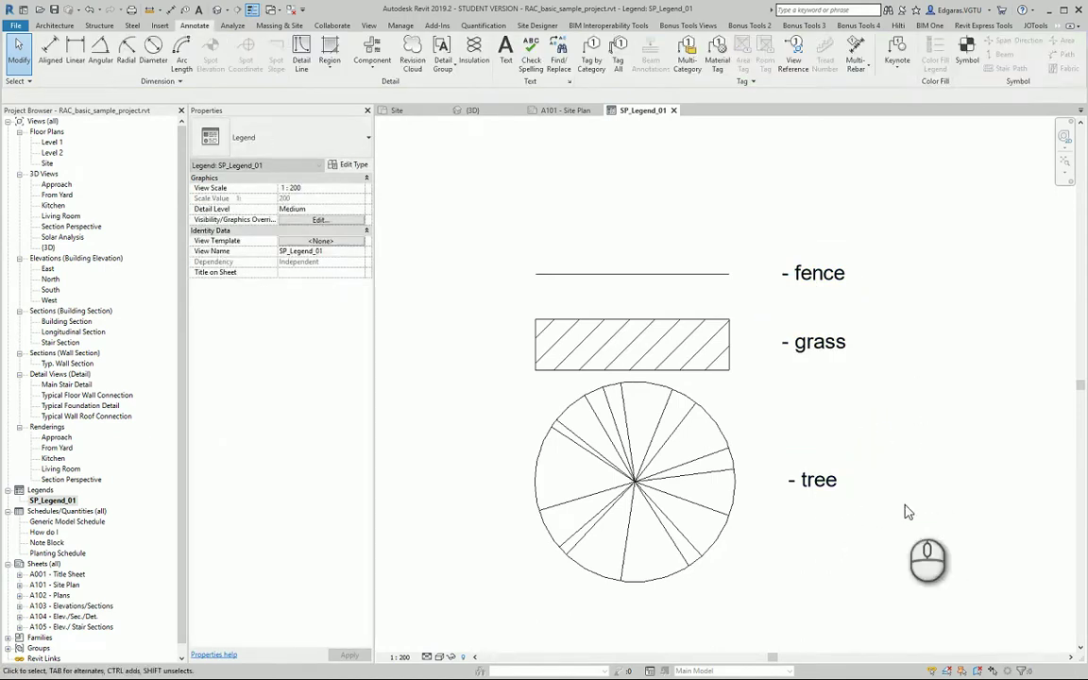
- Check the alignment of the fence, grass and tree labels and inspect the finished legend
{"action": "left_click_drag", "start_coordinate": [905, 504], "coordinate": [780, 247]}
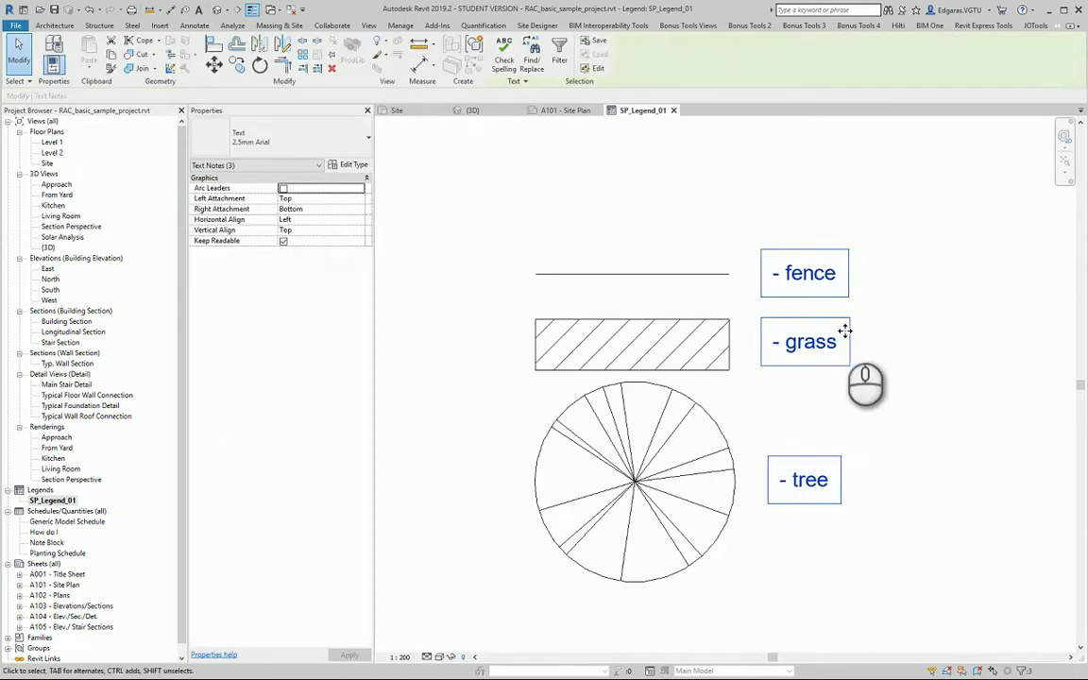
{"action": "left_click", "coordinate": [935, 344]}
{"action": "middle_click_drag", "start_coordinate": [934, 360], "coordinate": [934, 416]}
{"action": "scroll", "coordinate": [896, 338], "scroll_direction": "down", "scroll_amount": 2}
{"action": "scroll", "coordinate": [921, 437], "scroll_direction": "up", "scroll_amount": 3}
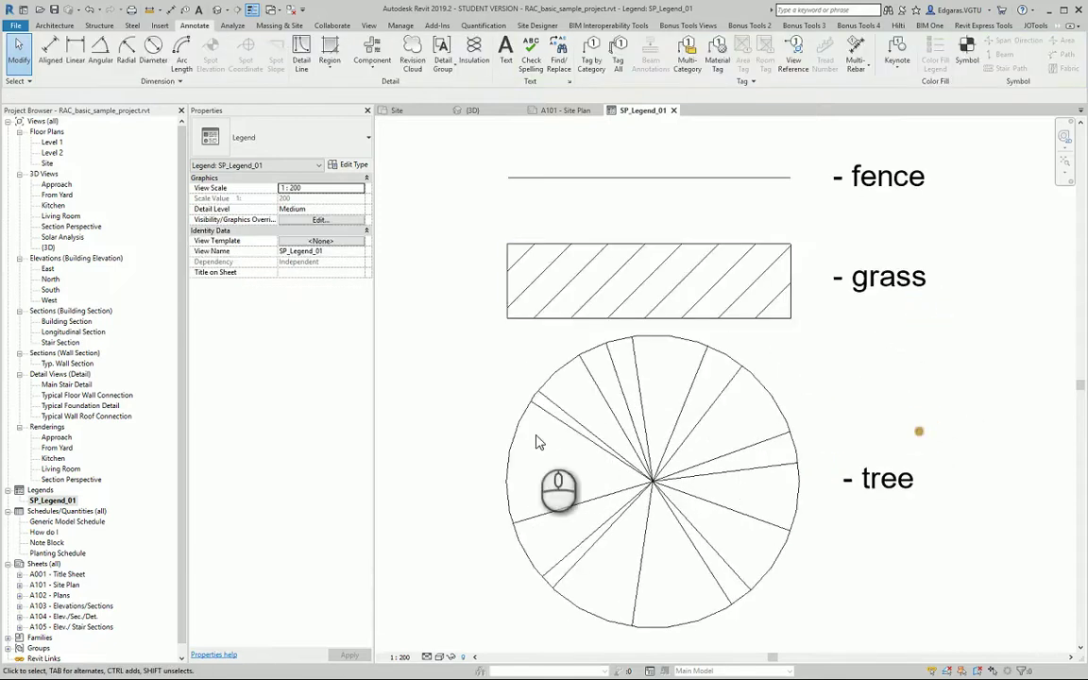
{"action": "left_click", "coordinate": [433, 437]}
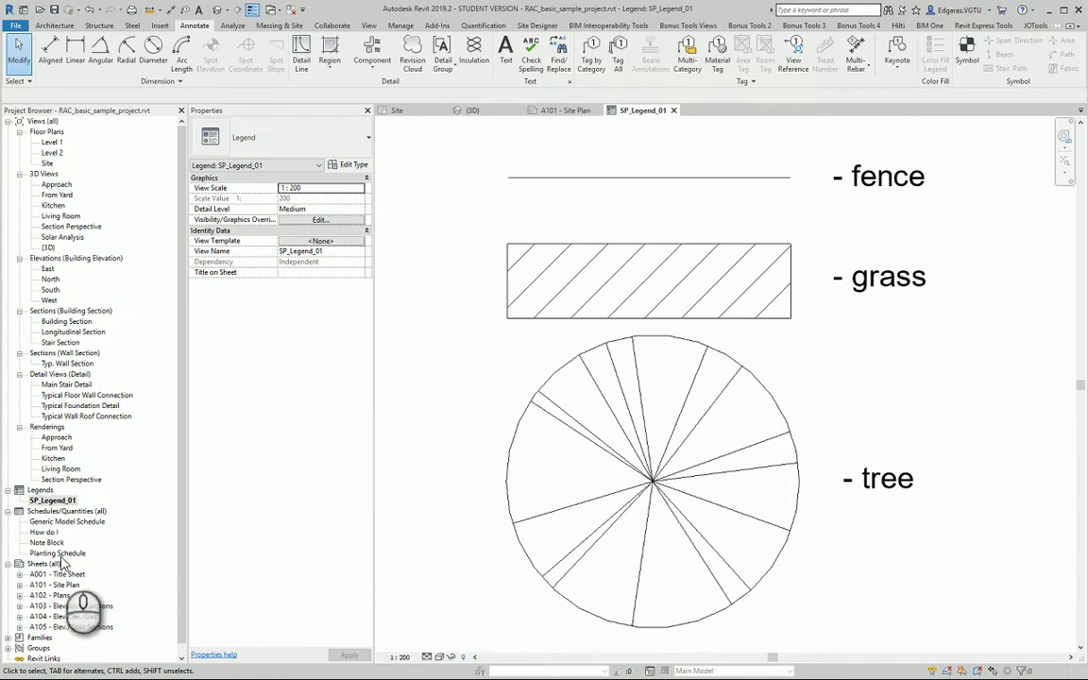
{"action": "scroll", "coordinate": [94, 438], "scroll_direction": "down", "scroll_amount": 2}
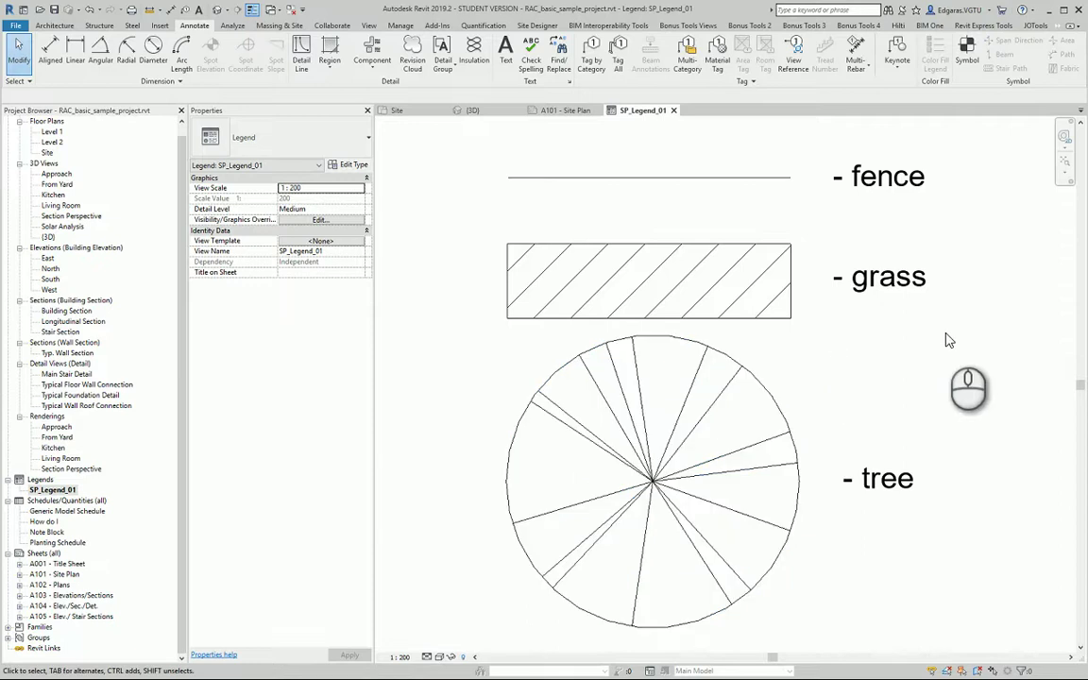
{"action": "scroll", "coordinate": [888, 371], "scroll_direction": "down", "scroll_amount": 2}
{"action": "scroll", "coordinate": [912, 364], "scroll_direction": "up", "scroll_amount": 2}
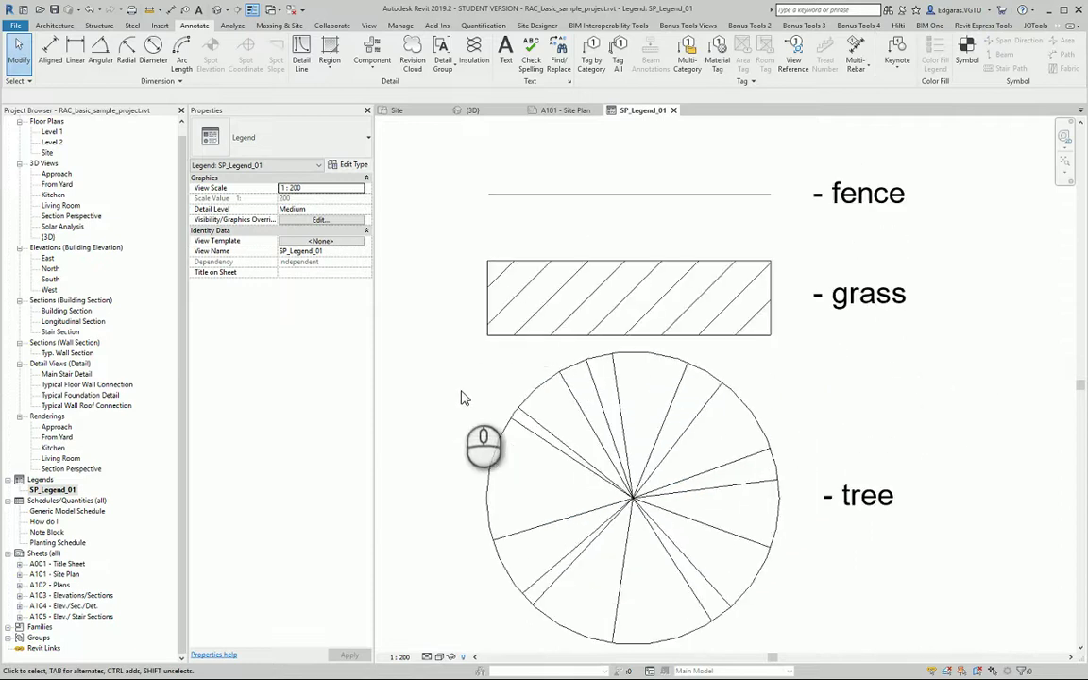
- Open sheet A101 - Site Plan and pan it into view
{"action": "double_click", "coordinate": [57, 573]}
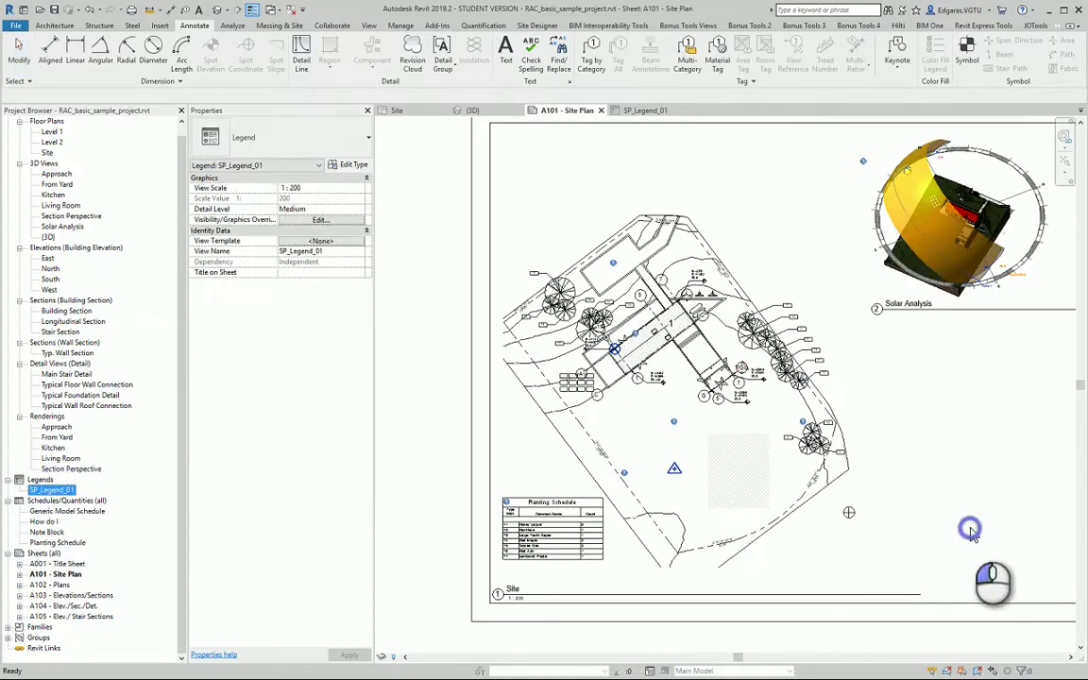
{"action": "left_click", "coordinate": [845, 524]}
{"action": "middle_click_drag", "start_coordinate": [952, 527], "coordinate": [744, 514]}
- Drop the SP_Legend_01 legend onto the sheet and move its viewport title above the entries
{"action": "mouse_move", "coordinate": [52, 490]}
{"action": "left_mouse_down"}
{"action": "mouse_move", "coordinate": [746, 496]}
{"action": "mouse_move", "coordinate": [760, 520]}
{"action": "left_mouse_up"}
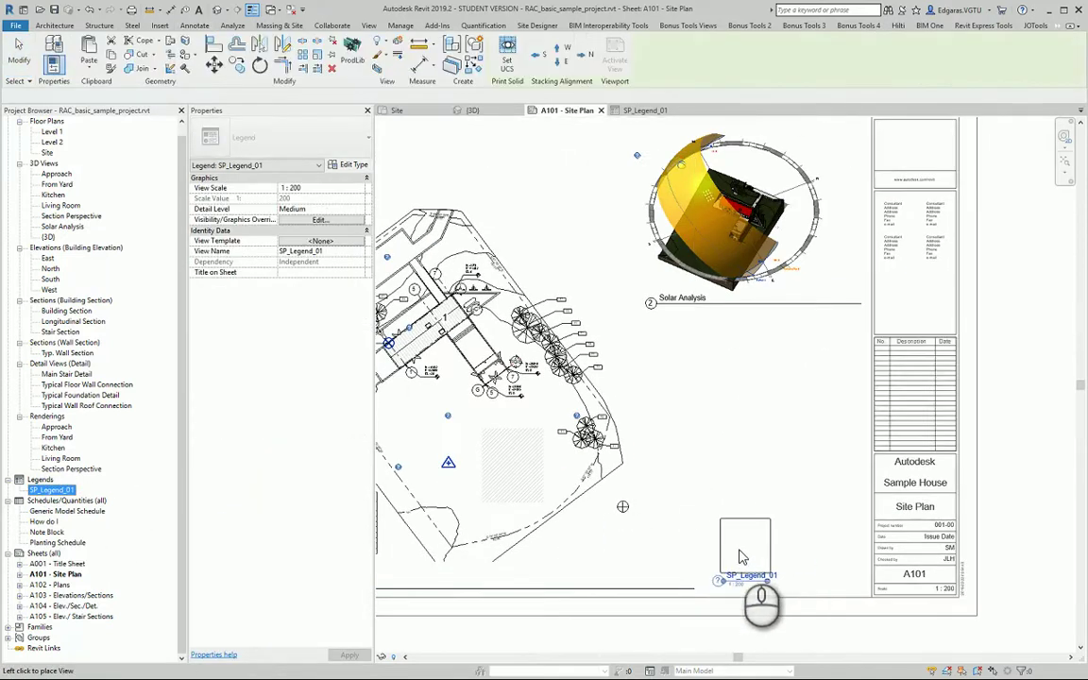
{"action": "left_click", "coordinate": [751, 578]}
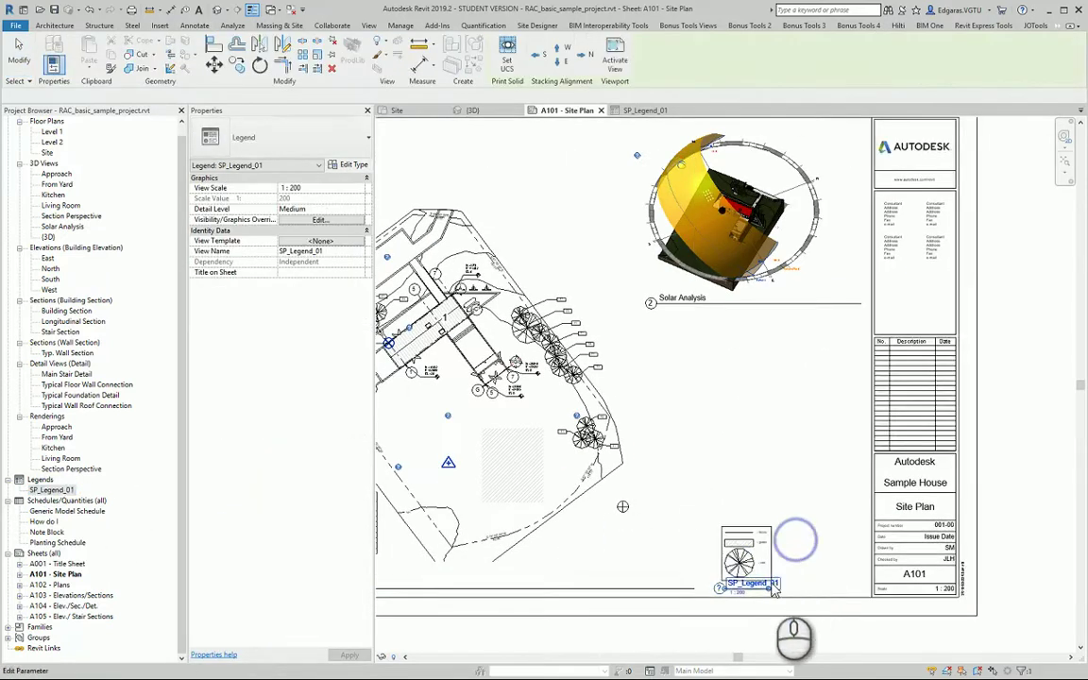
{"action": "scroll", "coordinate": [760, 591], "scroll_direction": "up", "scroll_amount": 5}
{"action": "left_click_drag", "start_coordinate": [763, 592], "coordinate": [763, 388]}
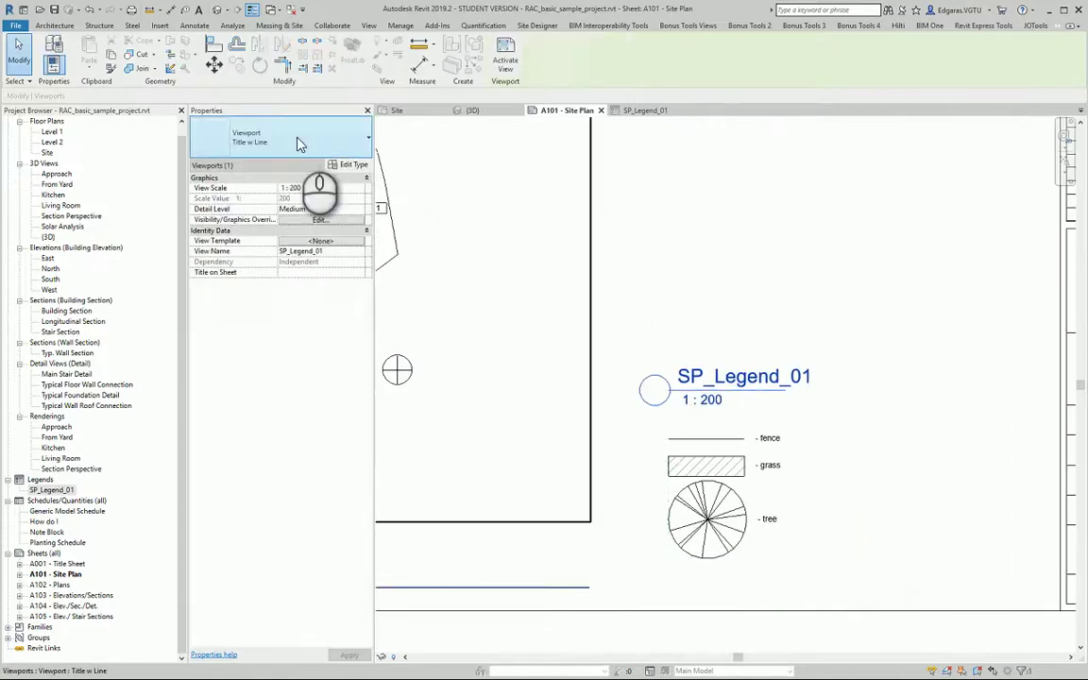
- Try the No Title viewport type, then return the legend viewport to Title w Line
{"action": "left_click", "coordinate": [264, 132]}
{"action": "left_click", "coordinate": [234, 197]}
{"action": "left_click", "coordinate": [818, 330]}
{"action": "key", "text": "ctrl+Left"}
{"action": "left_click", "coordinate": [254, 132]}
{"action": "left_click", "coordinate": [254, 207]}
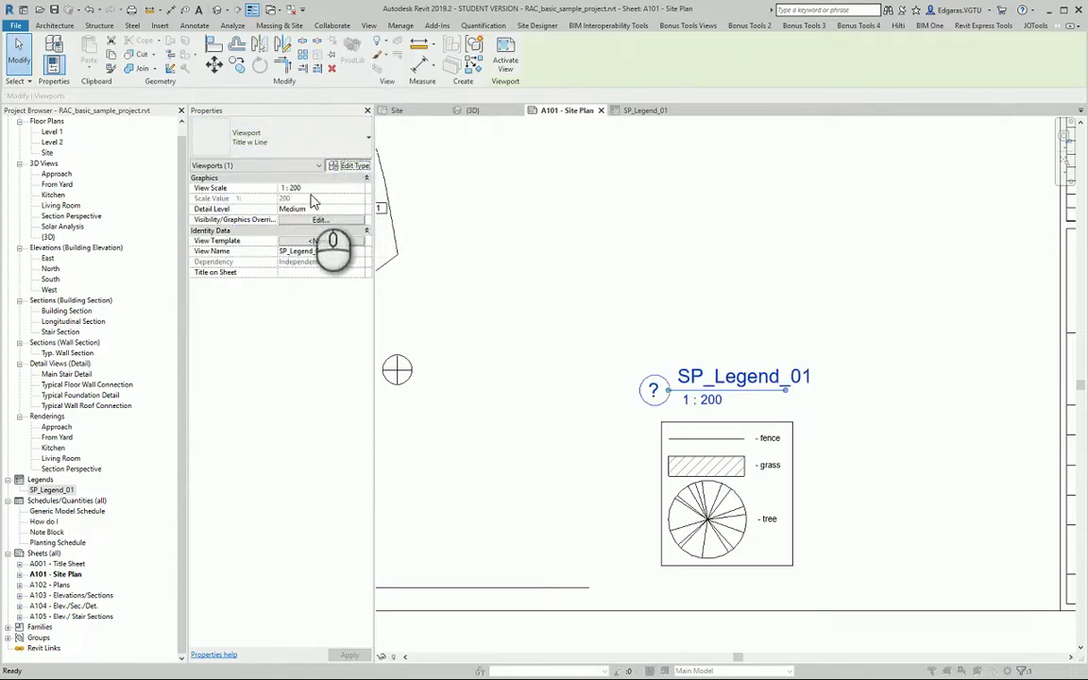
- Turn off Show Extension Line in the Title w Line viewport type
{"action": "left_click", "coordinate": [356, 168]}
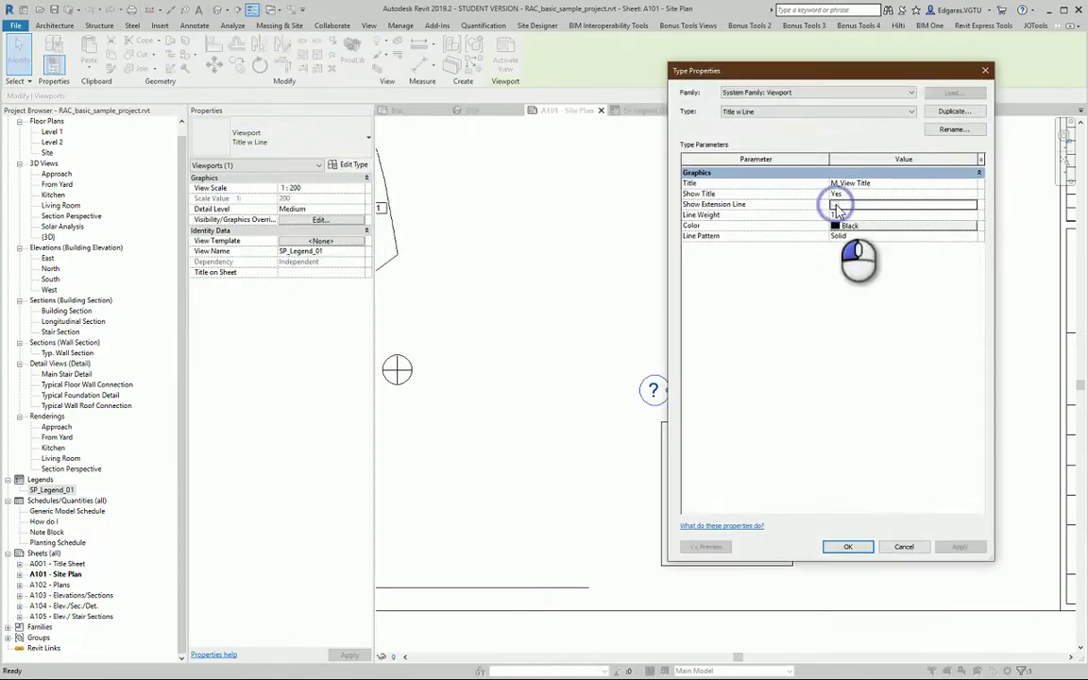
{"action": "left_click", "coordinate": [827, 205]}
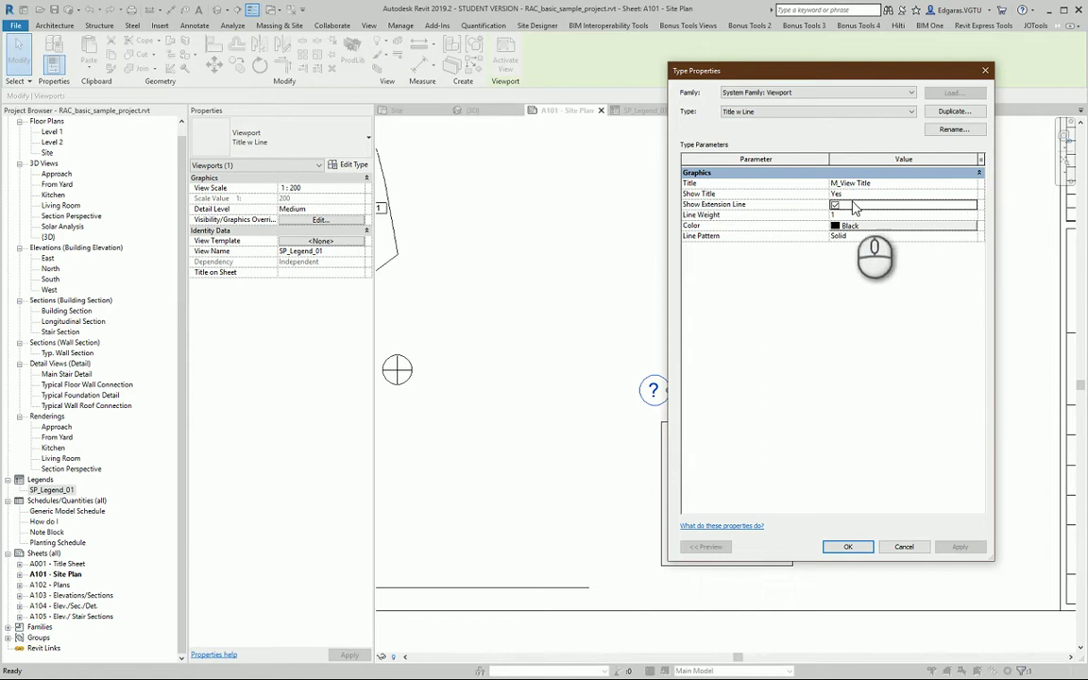
{"action": "left_click", "coordinate": [848, 548]}
{"action": "left_click", "coordinate": [874, 402]}
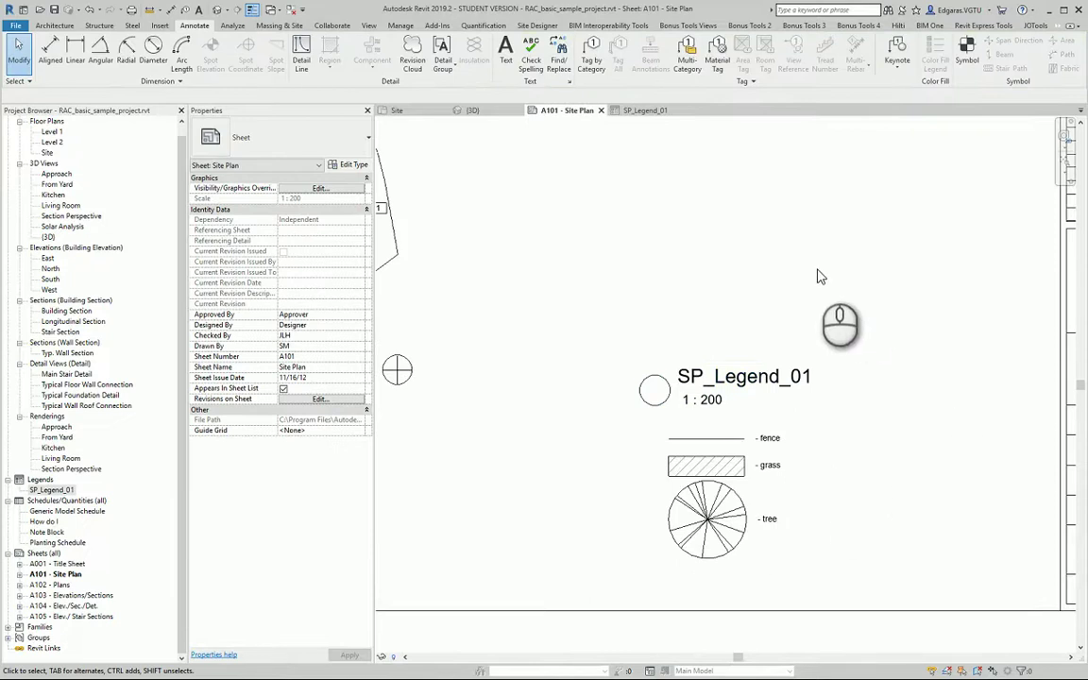
{"action": "scroll", "coordinate": [936, 401], "scroll_direction": "down", "scroll_amount": 4}
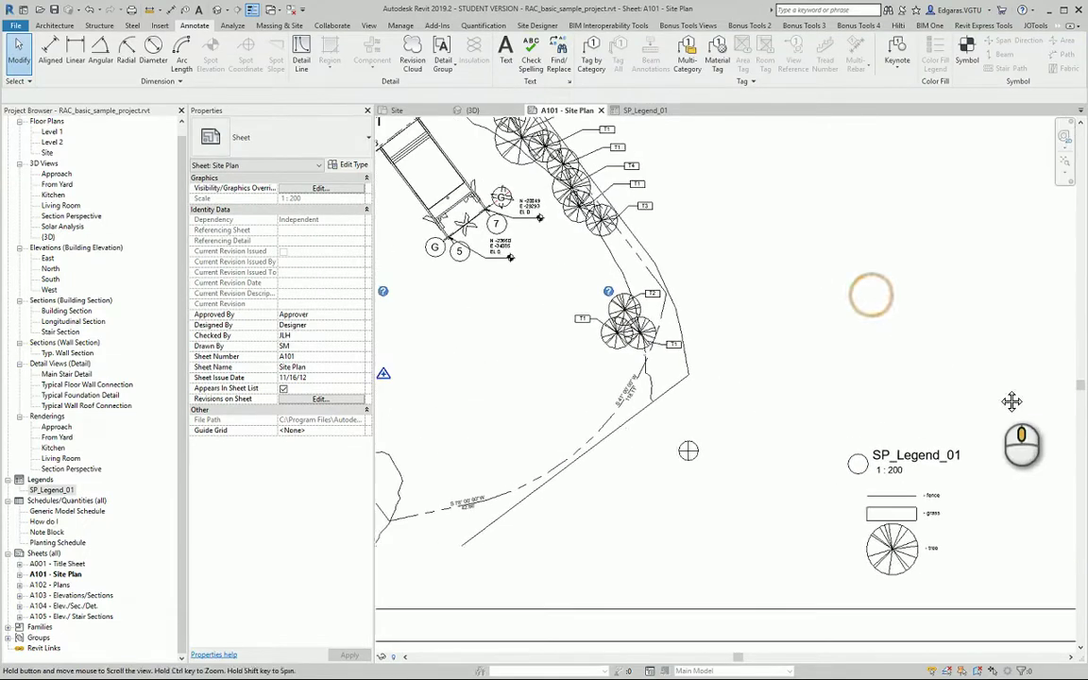
{"action": "scroll", "coordinate": [937, 329], "scroll_direction": "down", "scroll_amount": 3}
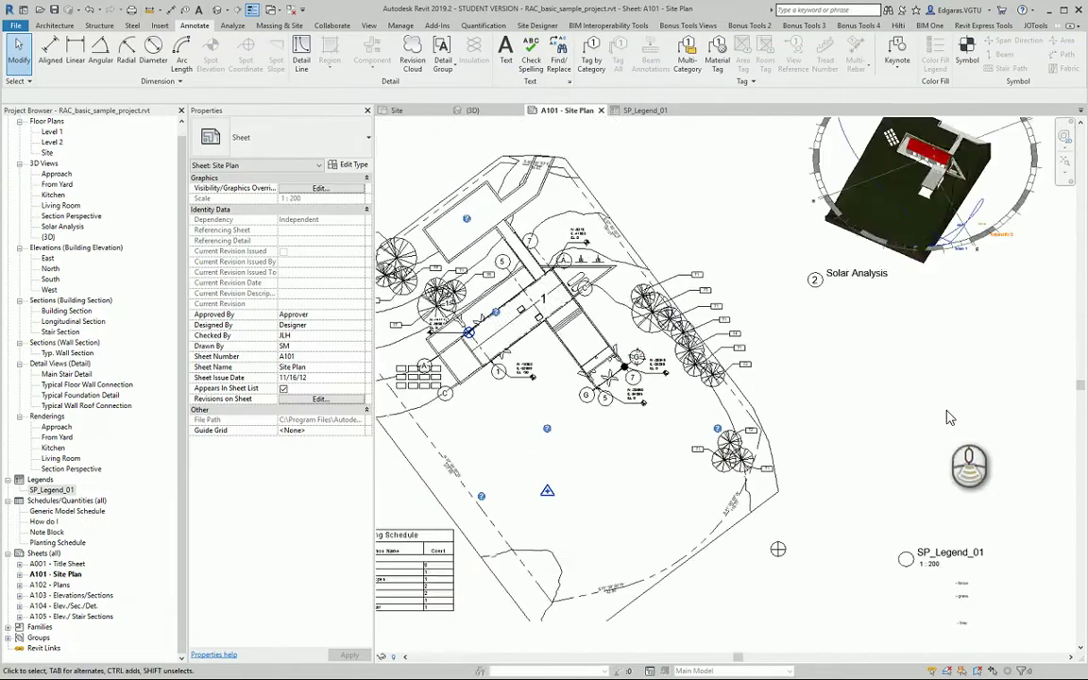